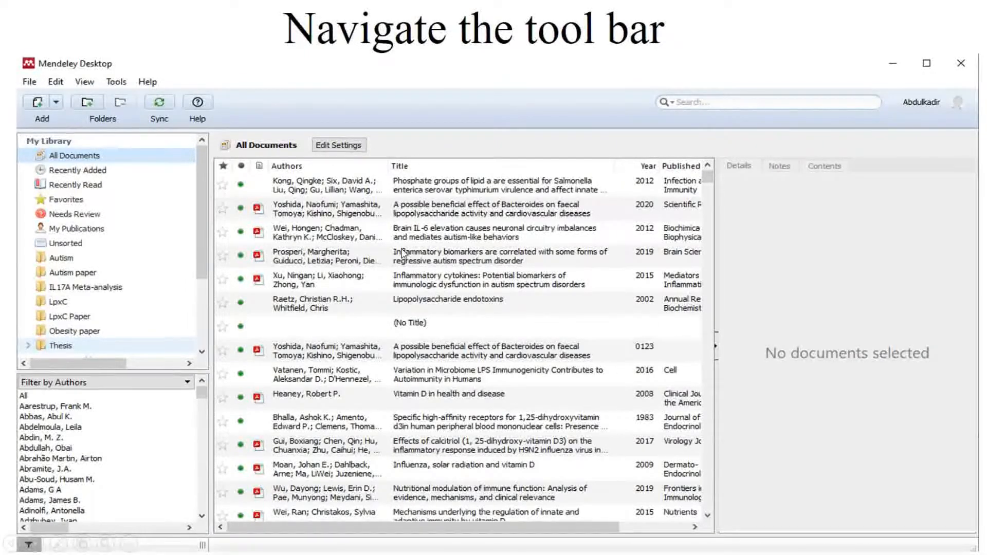
Step: Advance to the 'Make some practice' slide and end the slideshow
click(220, 309)
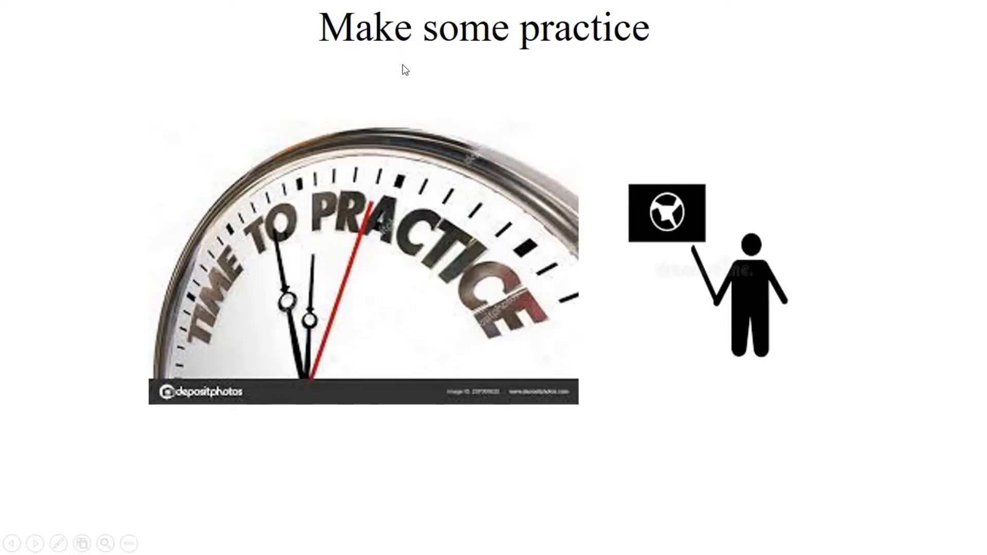
key(Escape)
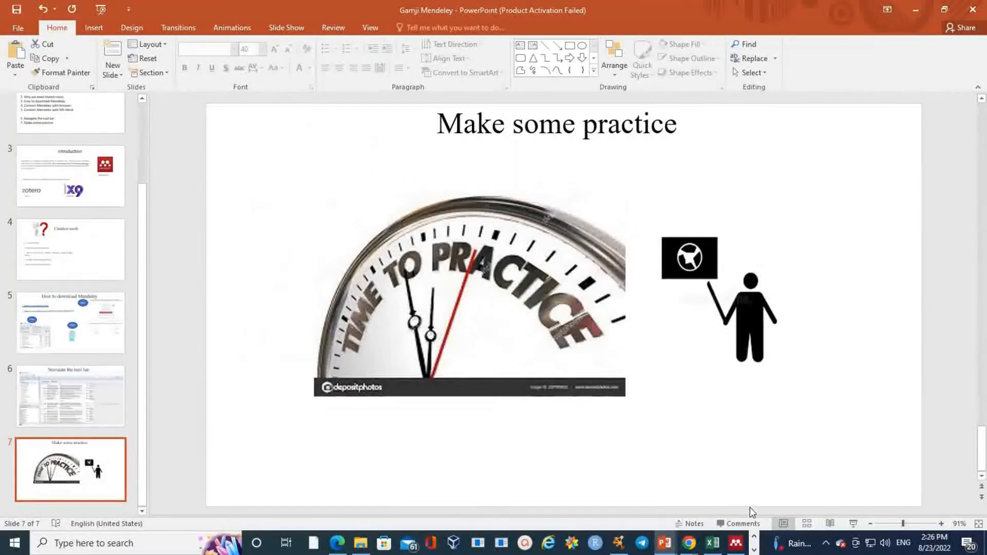
Step: Maximize the Mendeley Desktop library and look through the File > Import and Edit menus
click(736, 543)
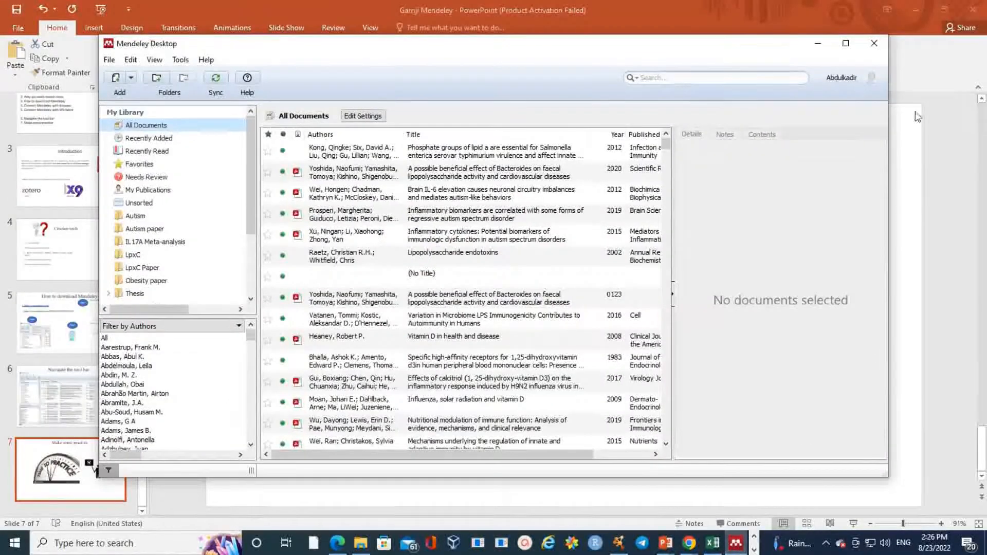
click(846, 44)
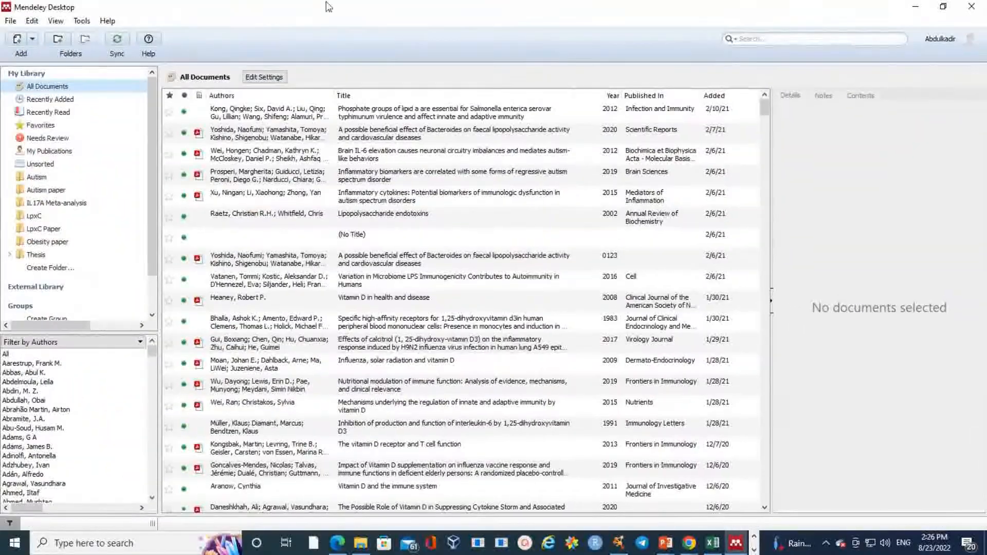
click(10, 21)
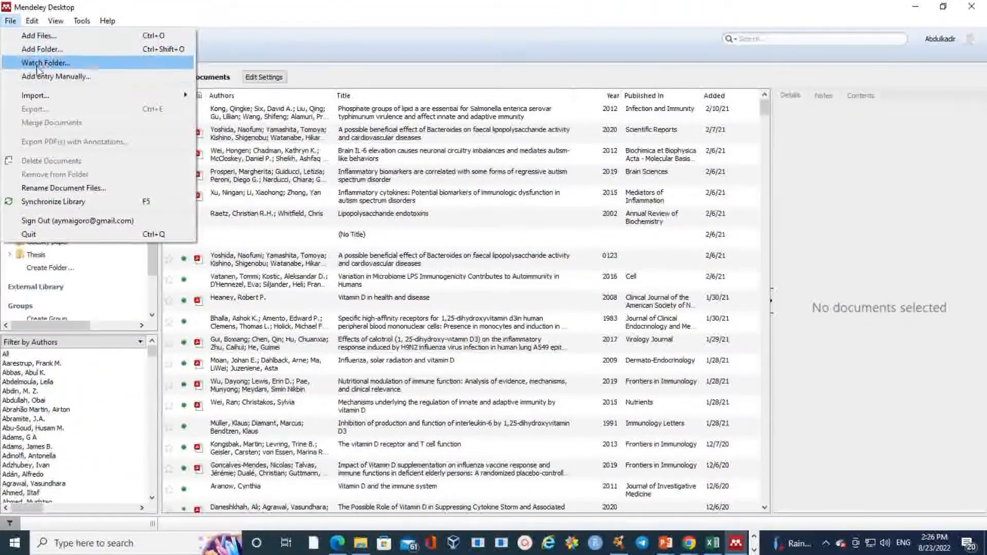
mouse_move(147, 97)
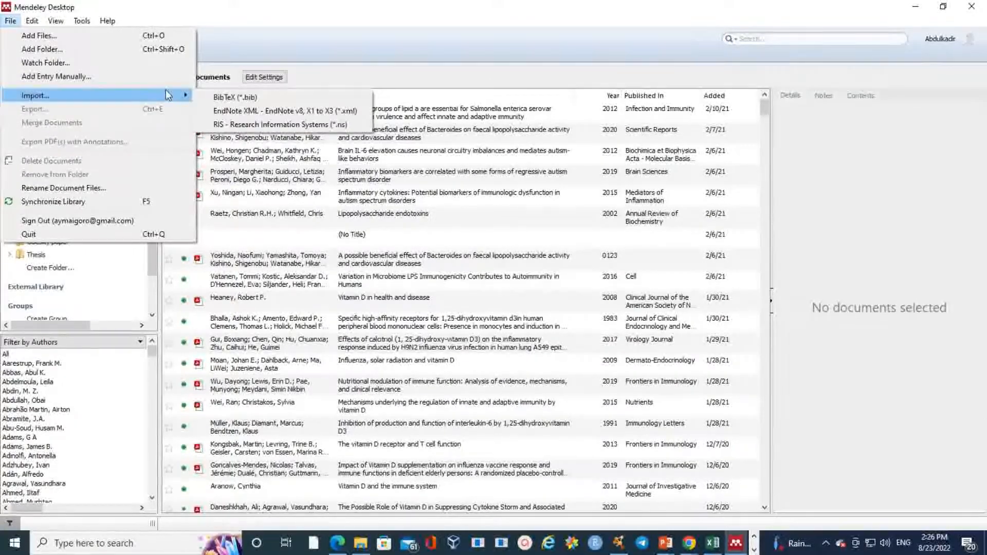
click(32, 21)
click(33, 21)
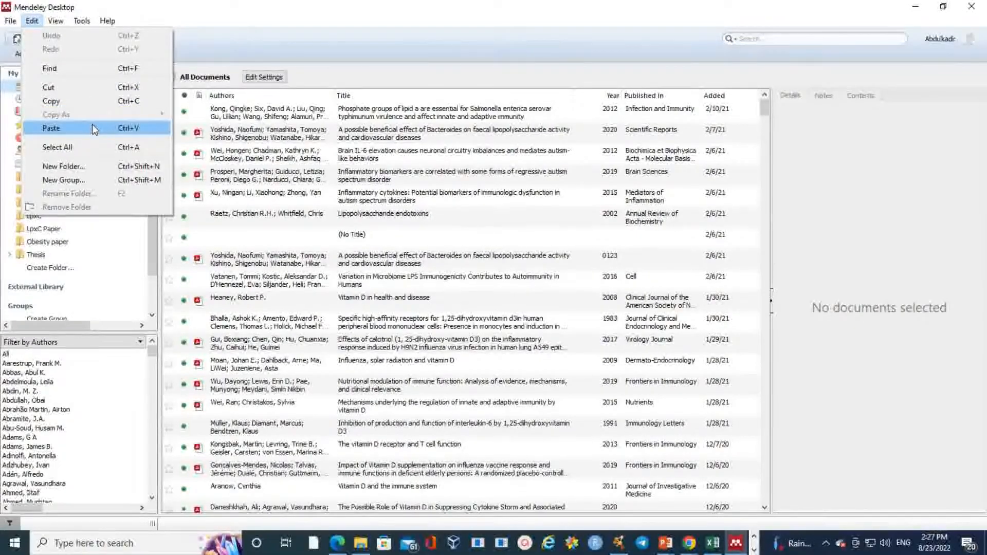
mouse_move(55, 22)
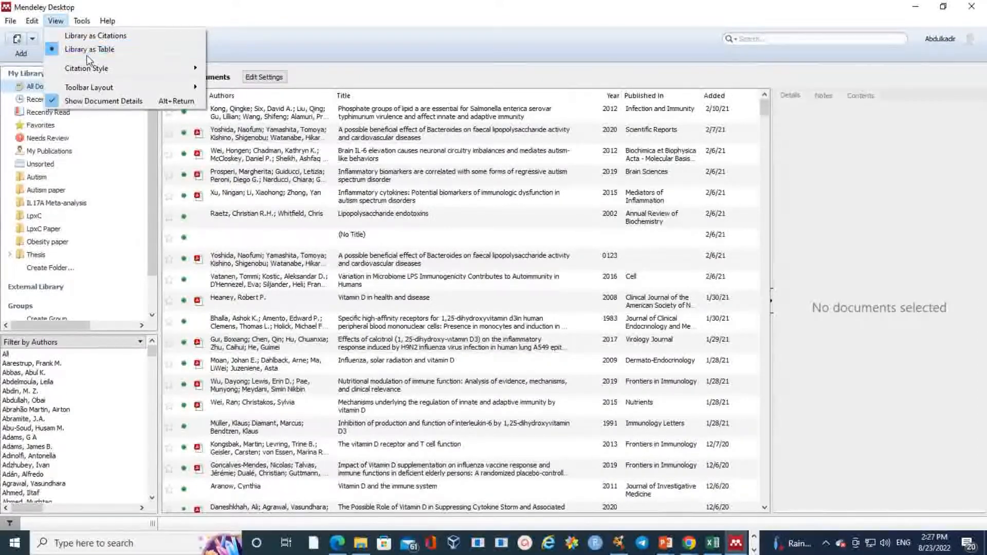
mouse_move(183, 70)
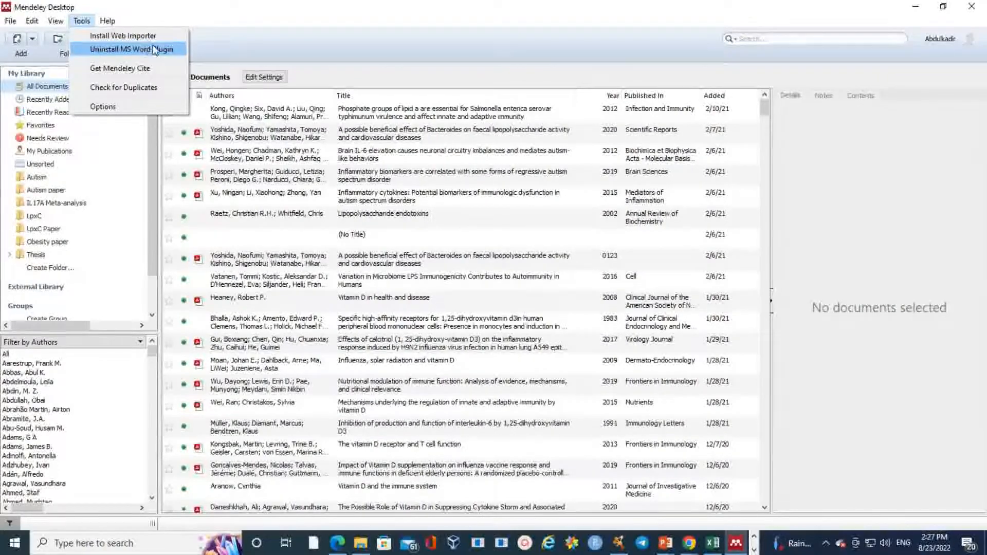
click(284, 21)
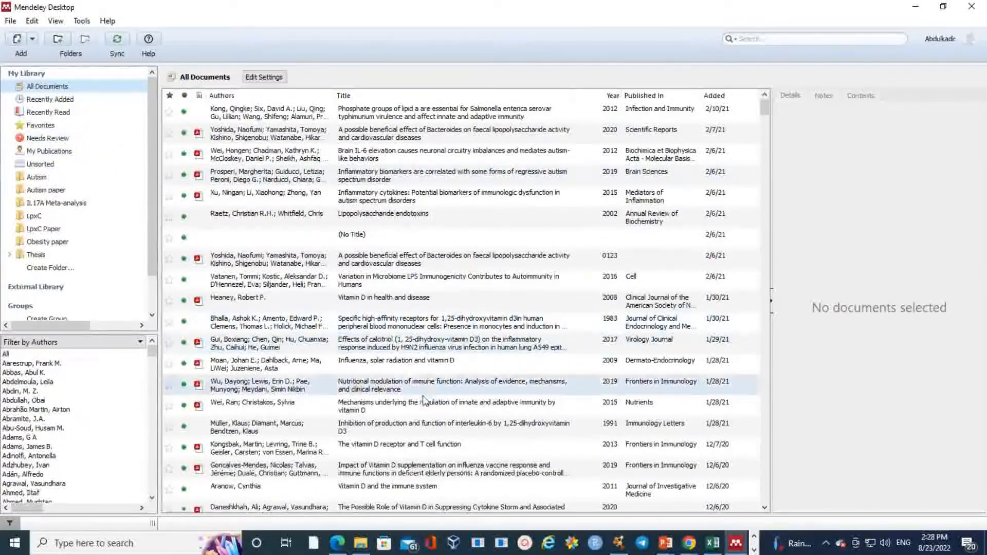
Step: Launch Word with the AFRICAN MICROBIOME PAPER document, maximize it, and dismiss the activation warning
click(149, 543)
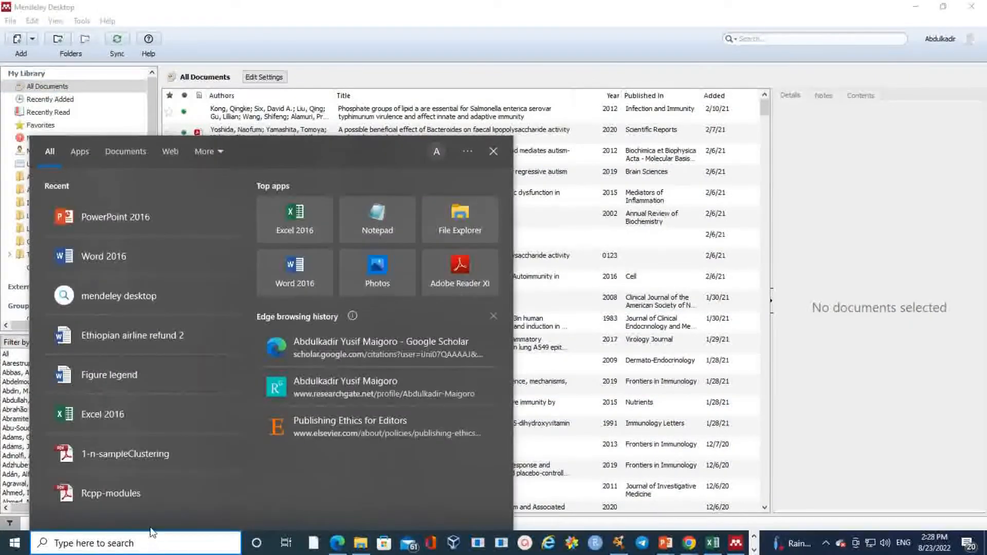
text(wo)
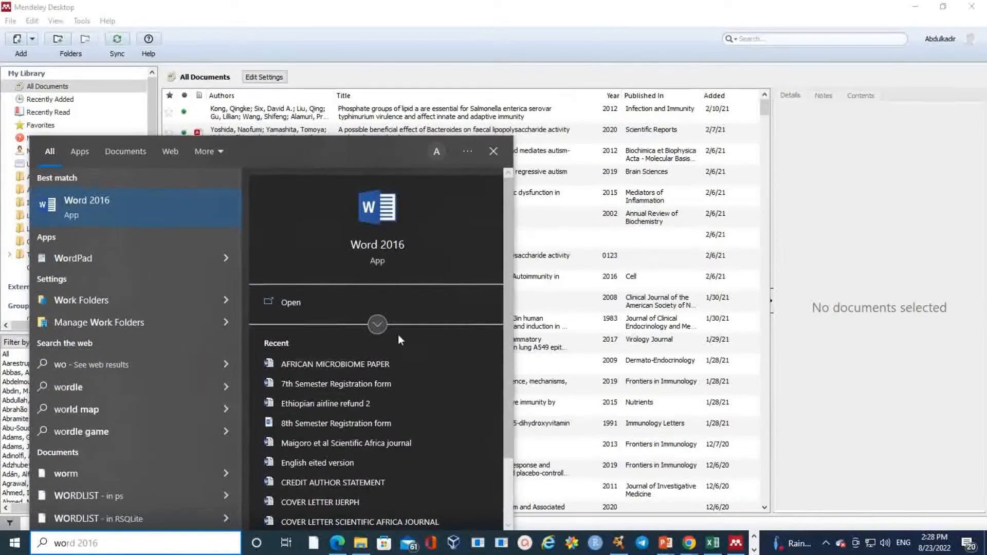
click(354, 369)
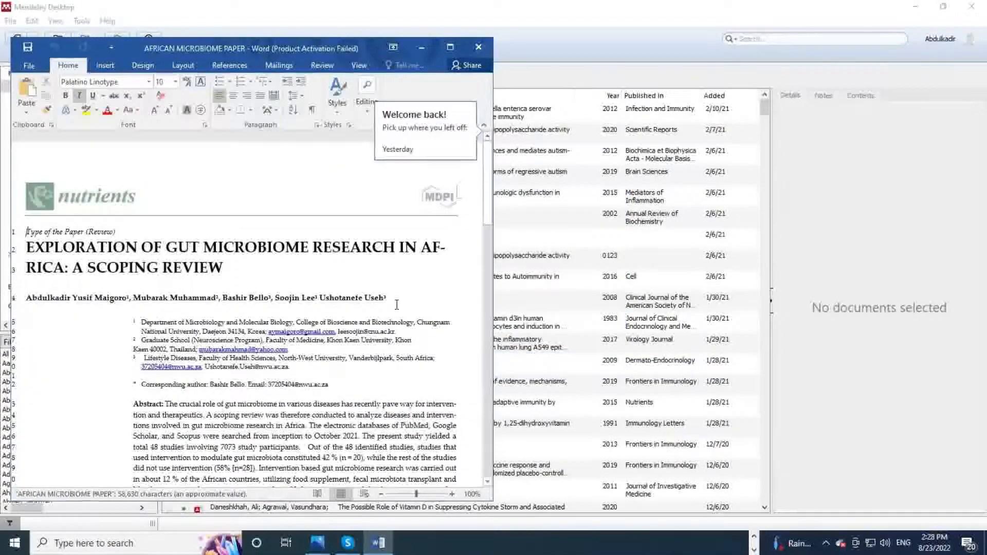
click(450, 47)
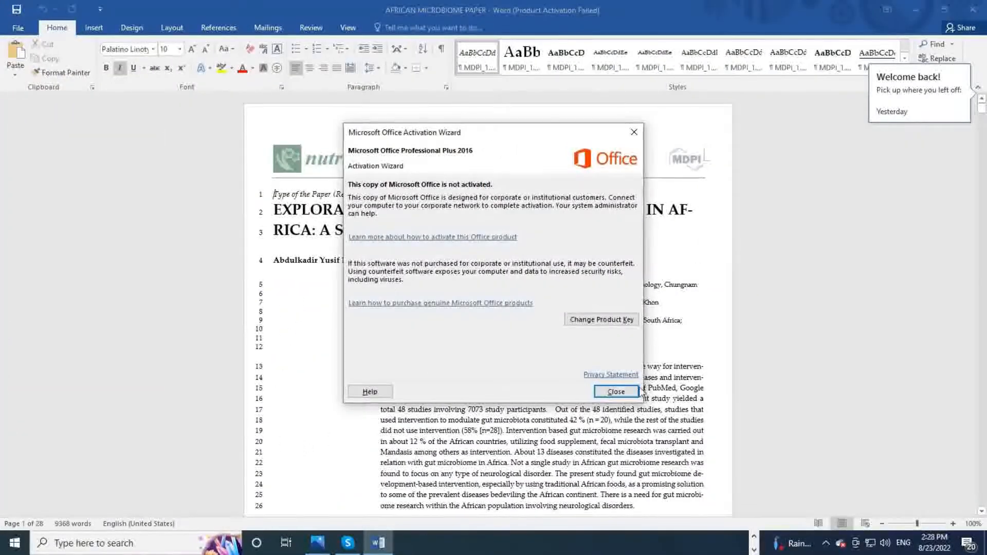
click(616, 392)
Step: In a new blank document, type a person's full name followed by 'is a student'
key(ctrl+n)
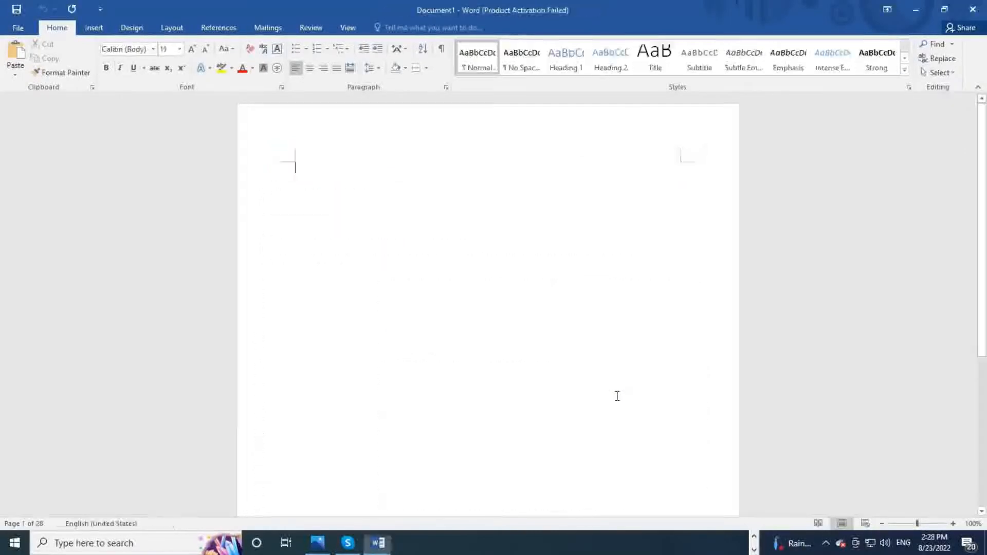
key(Return)
key(Return)
key(Return)
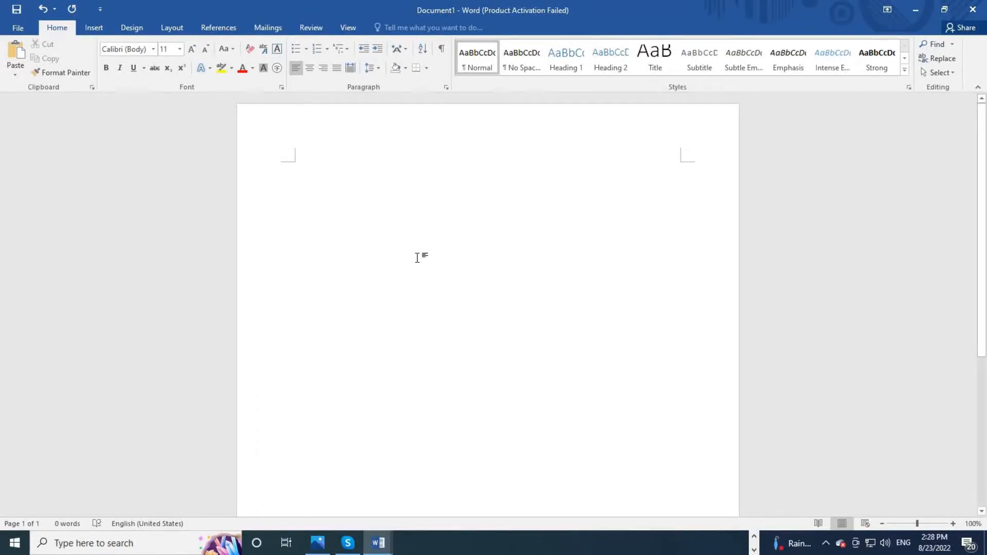
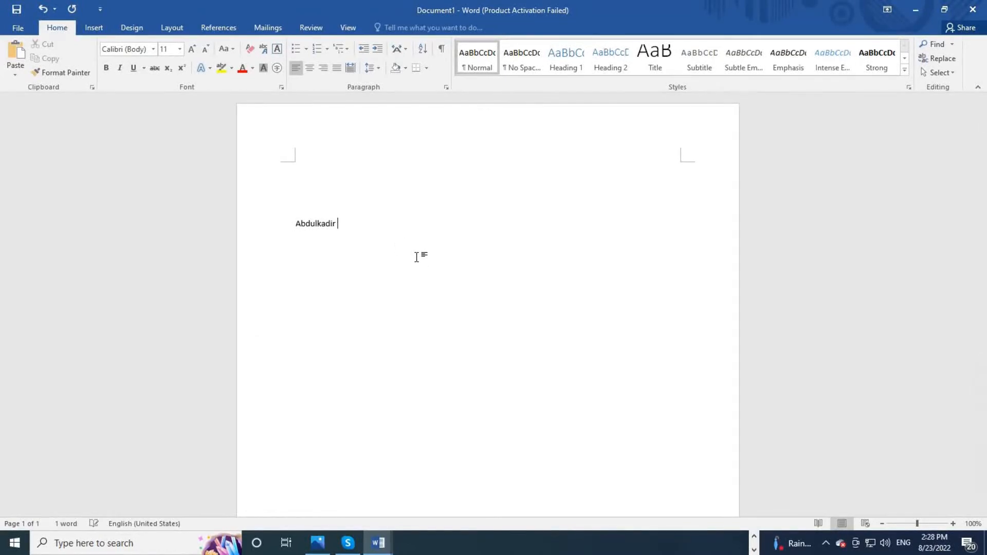
text(is )
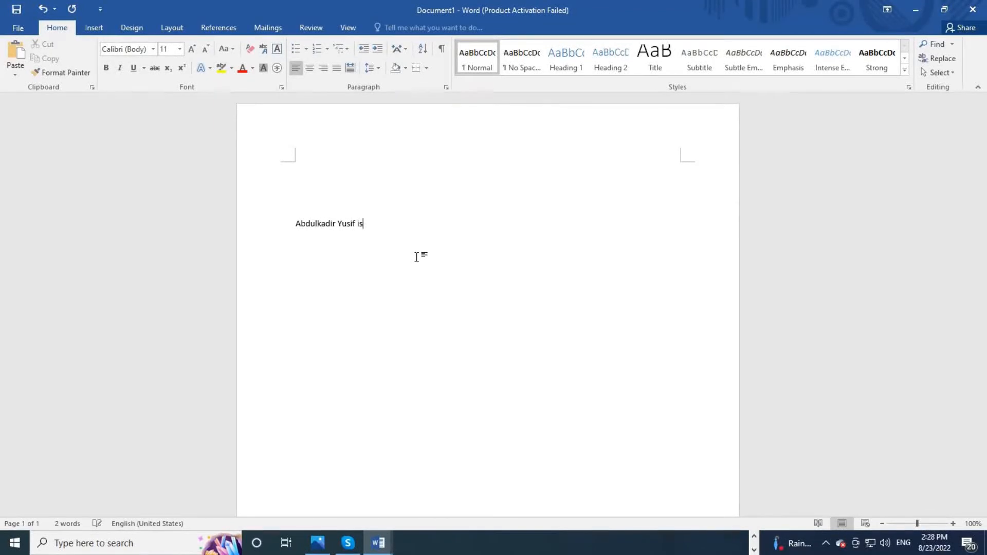
text(a student)
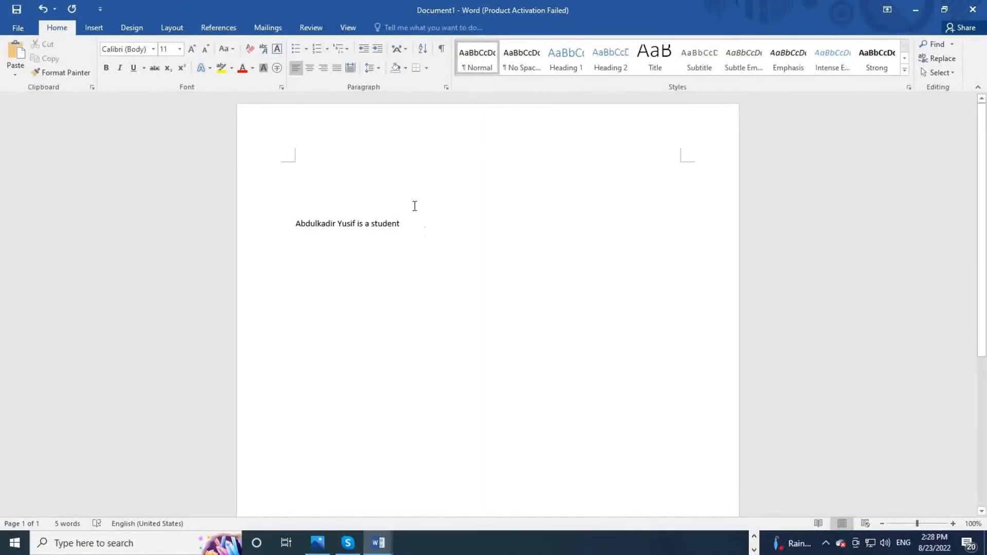
click(216, 29)
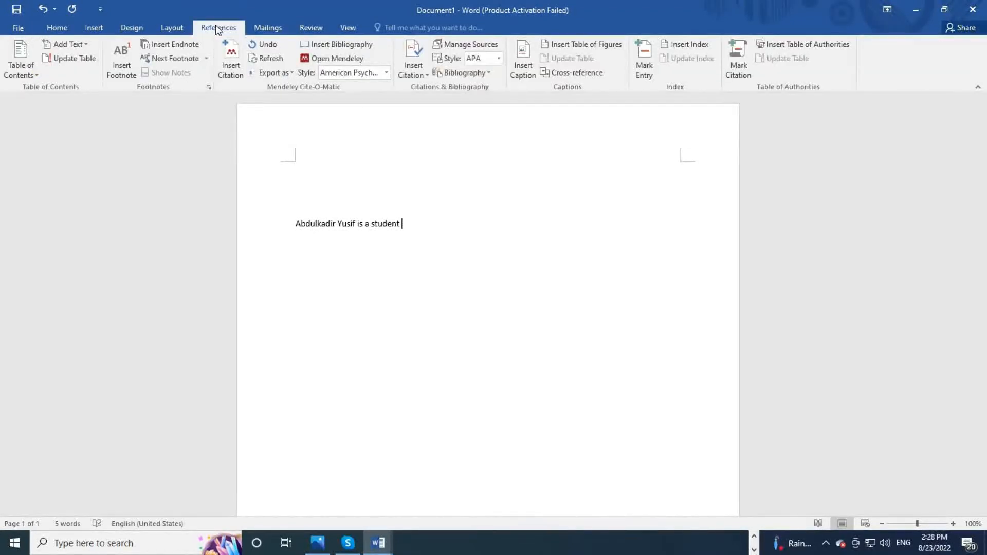
Step: Insert a Mendeley APA citation to the 2018 Research Journal of Biology paper, found by searching 'maig'
click(57, 28)
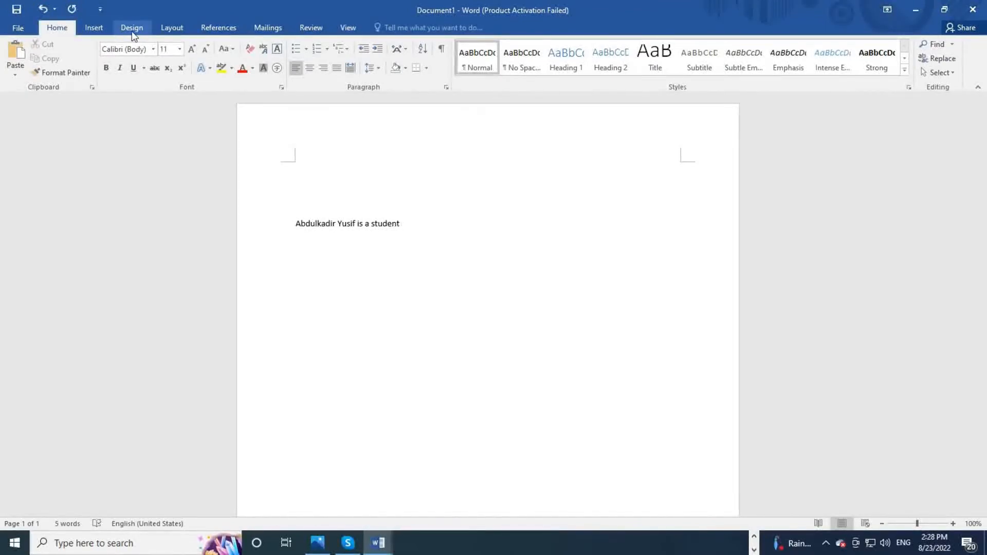
click(223, 30)
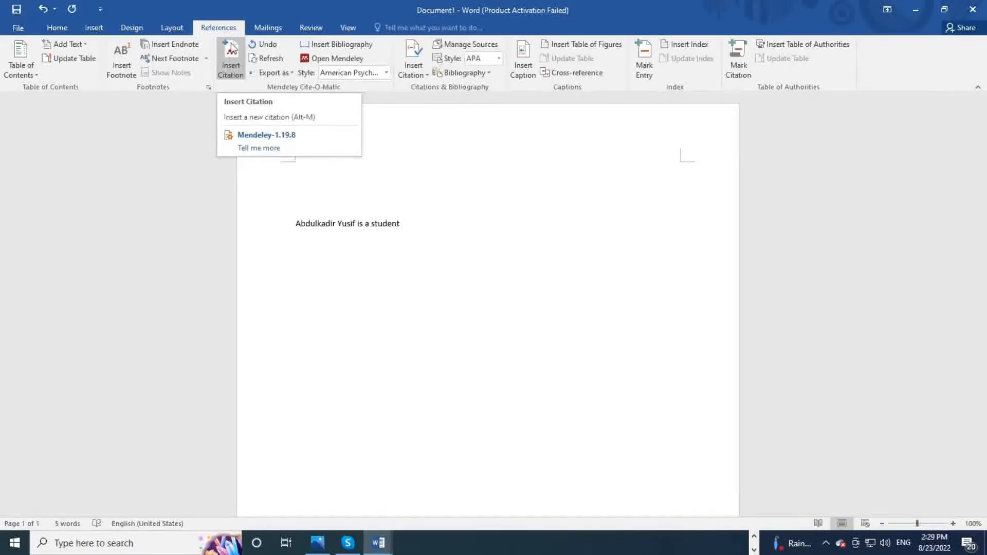
click(235, 75)
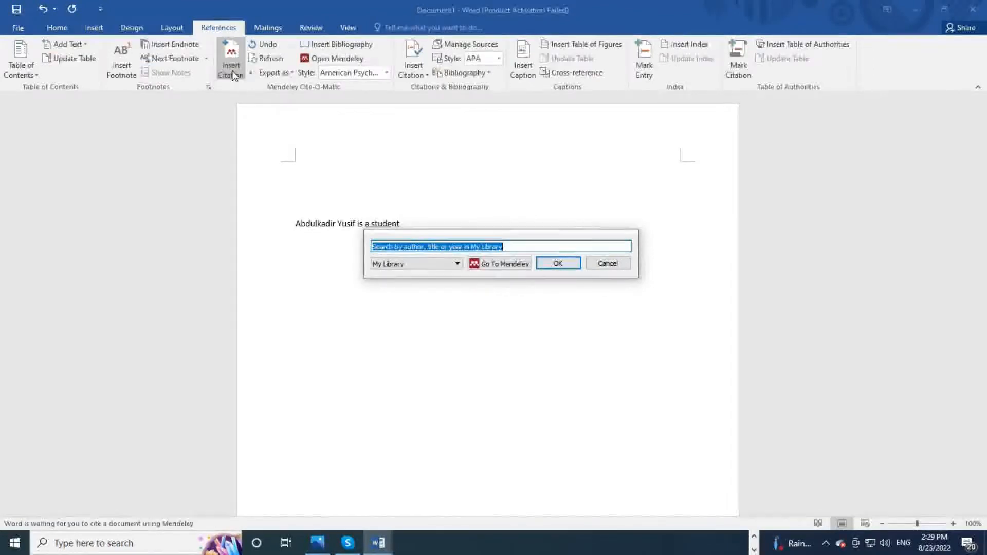
click(475, 248)
text(maigo)
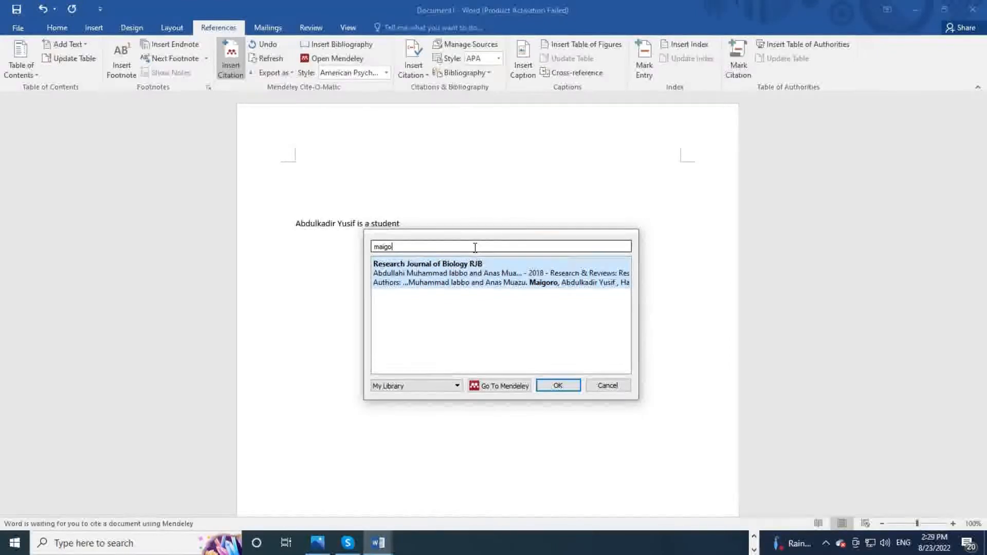
click(474, 275)
click(474, 275)
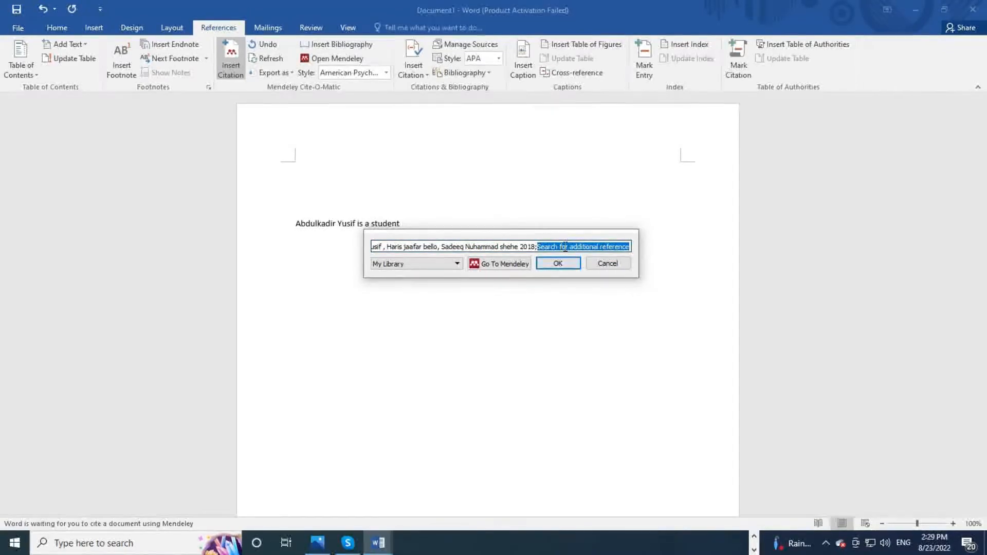
click(558, 262)
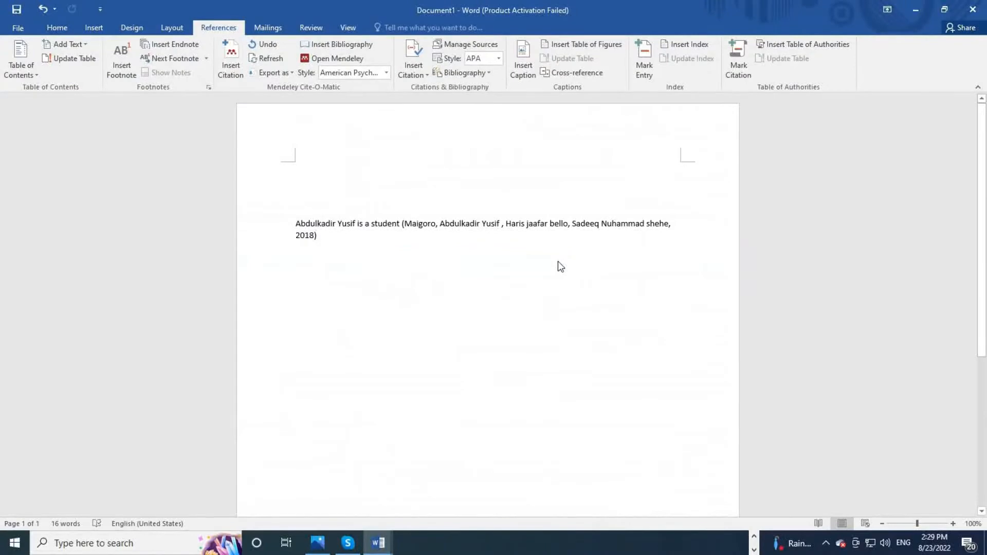
Step: Add a full stop right after the 2018 citation to close the student sentence
click(402, 224)
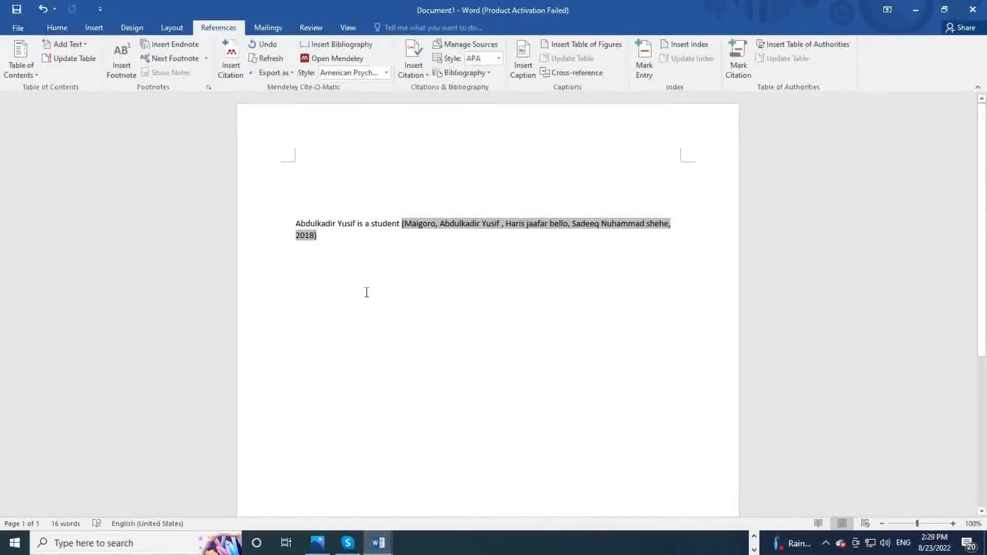
click(331, 238)
text(.)
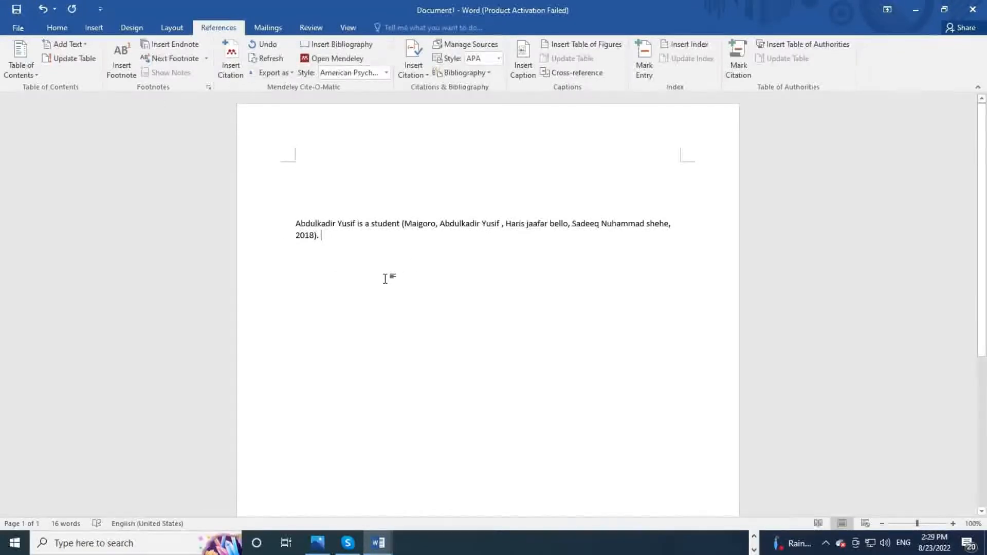
click(386, 73)
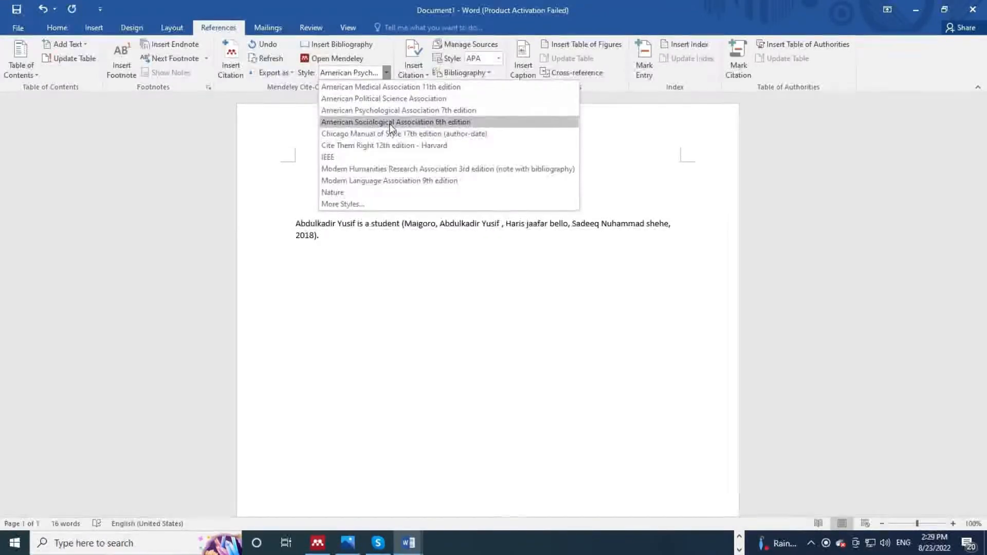
Step: Try Nature, ASA and APSA styles, then settle on American Medical Association 11th edition
click(344, 193)
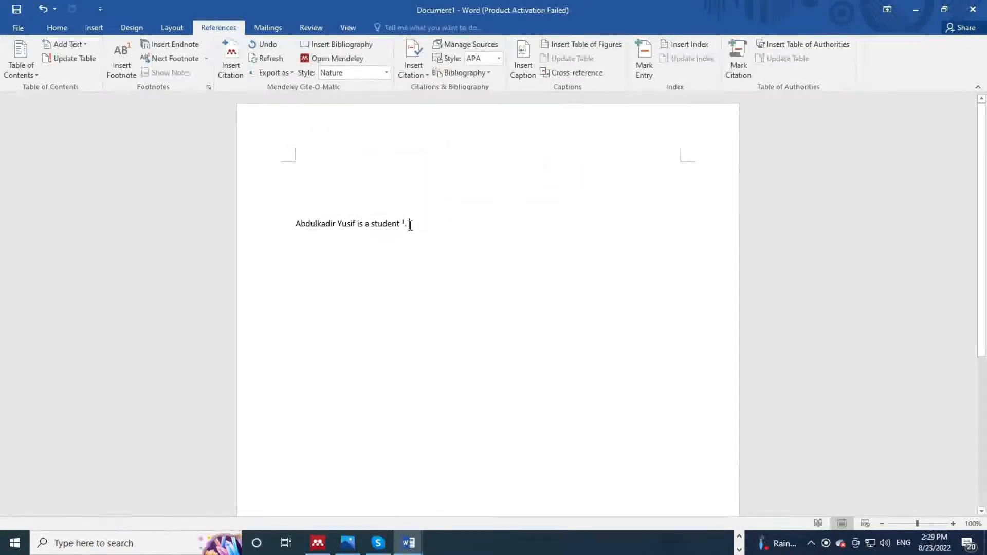
drag(410, 224, 405, 223)
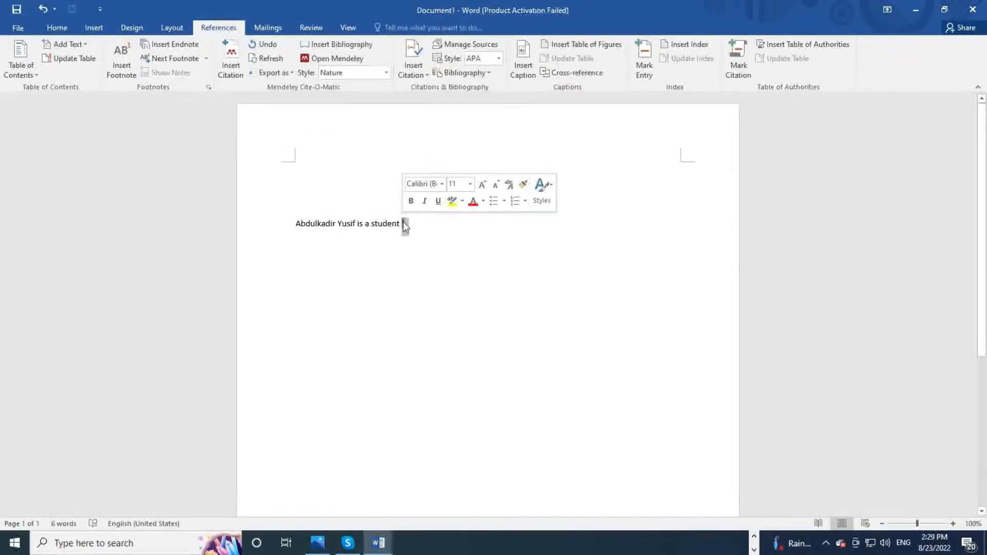
click(409, 223)
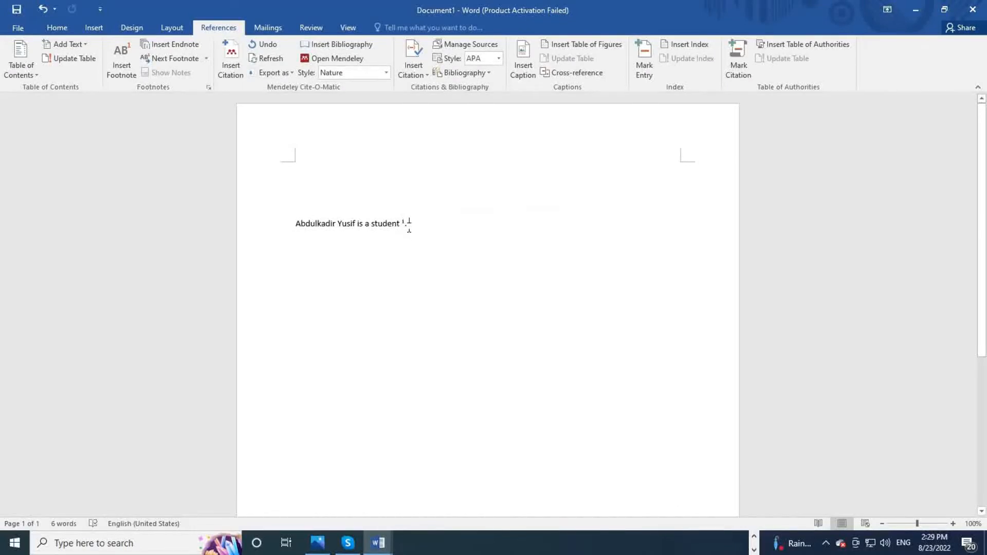
click(386, 73)
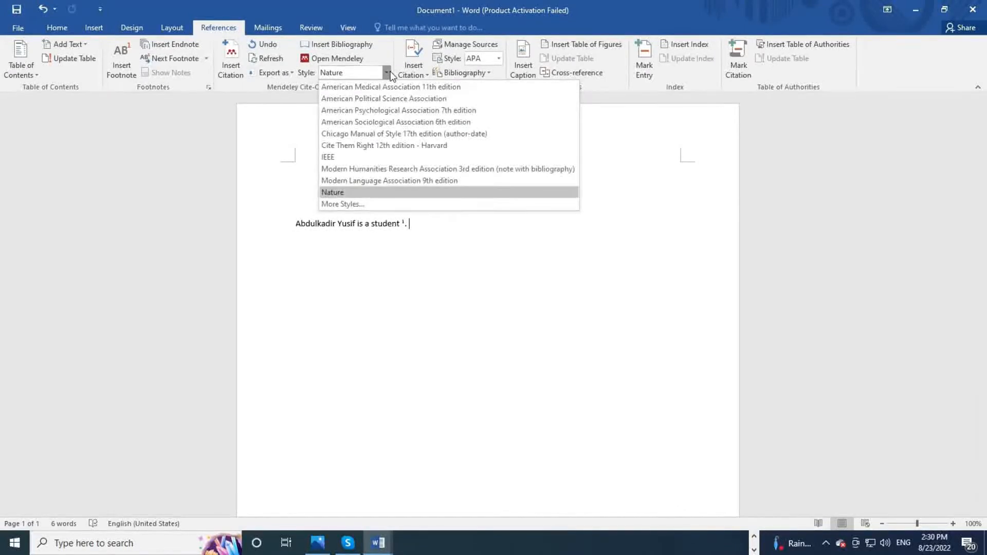
click(399, 124)
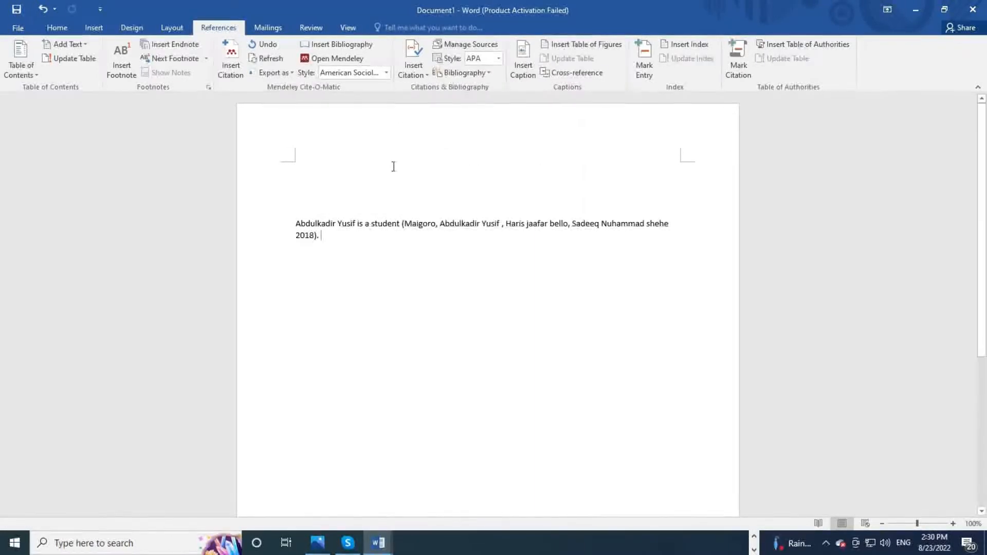
click(385, 73)
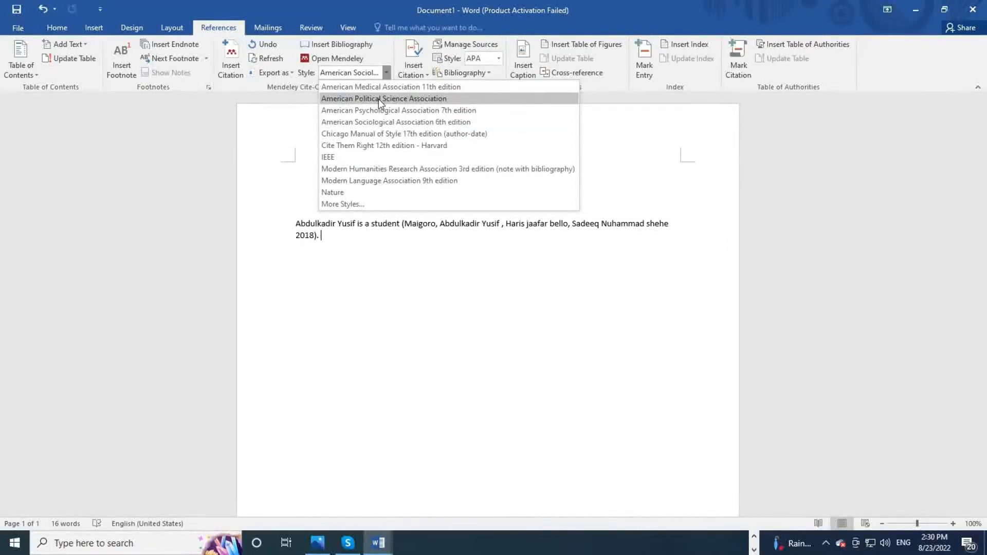
click(378, 99)
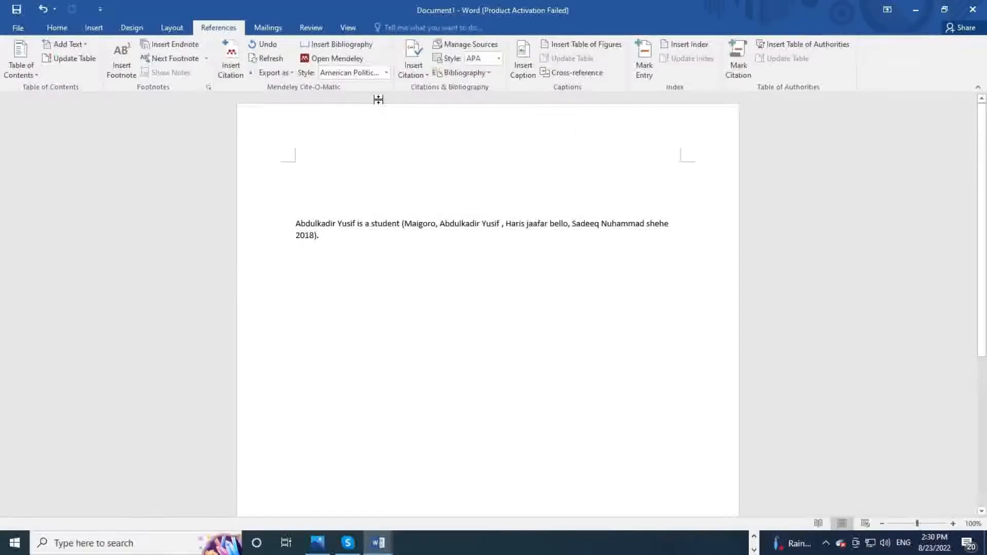
click(385, 73)
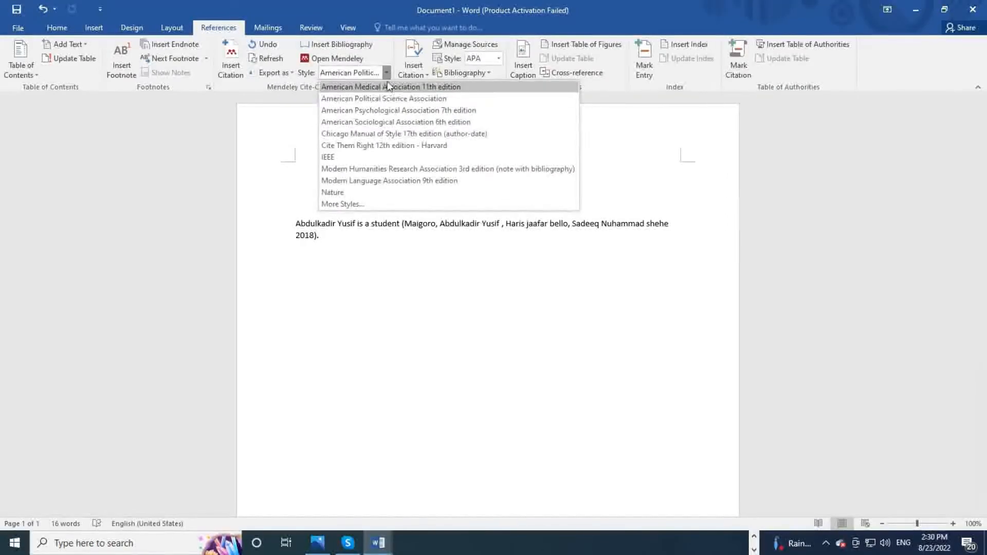
click(384, 87)
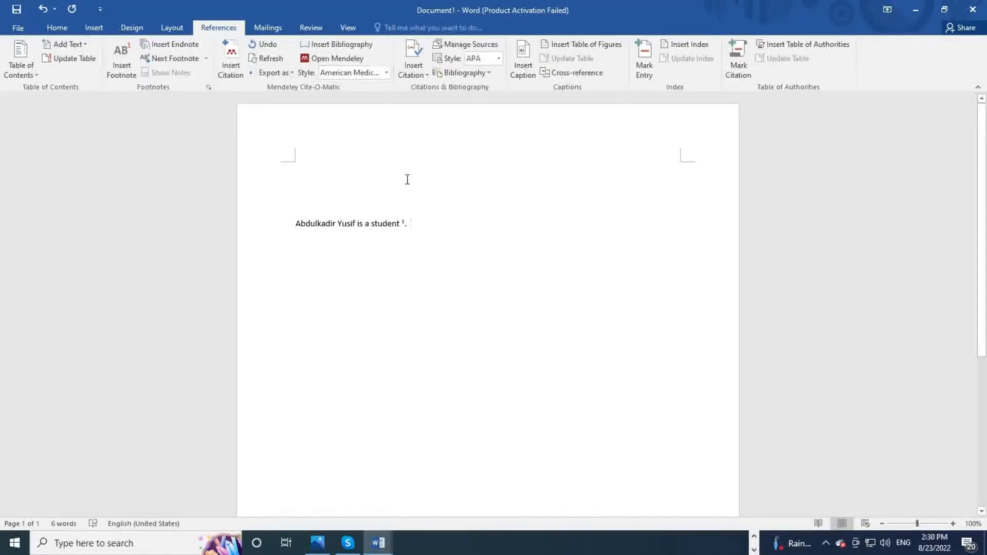
click(227, 68)
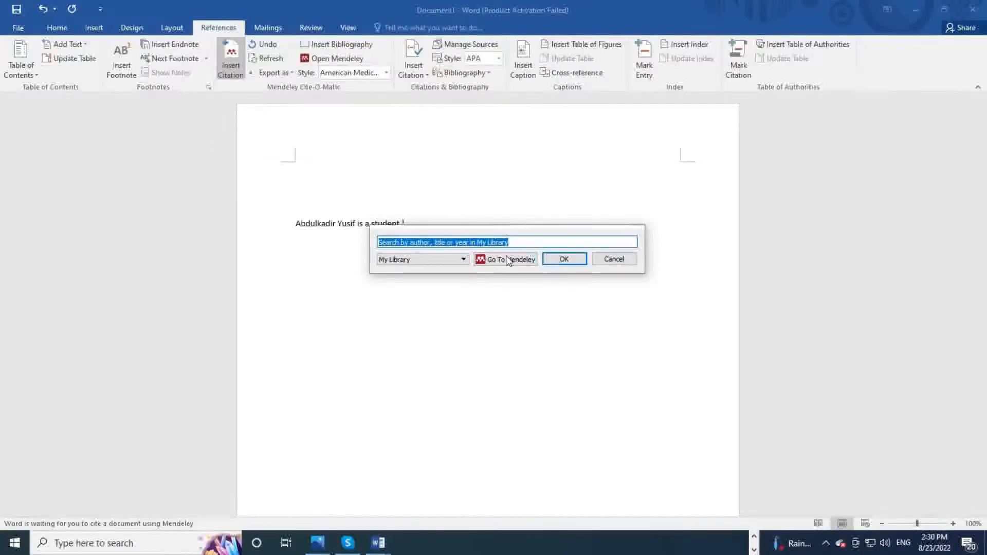
Step: Browse the Autism and LpxC Paper folders in Mendeley, then return to All Documents
click(529, 258)
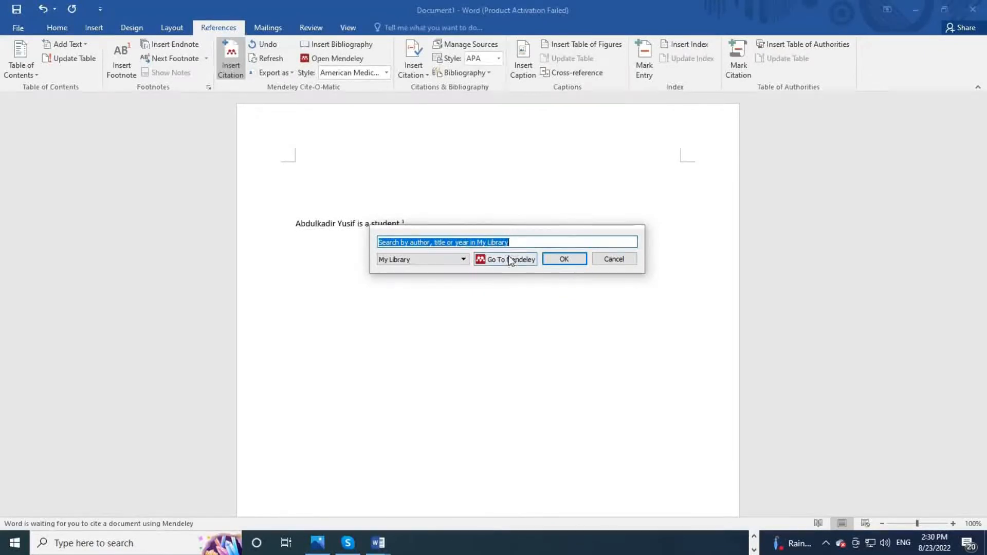
scroll(512, 262, down, 15)
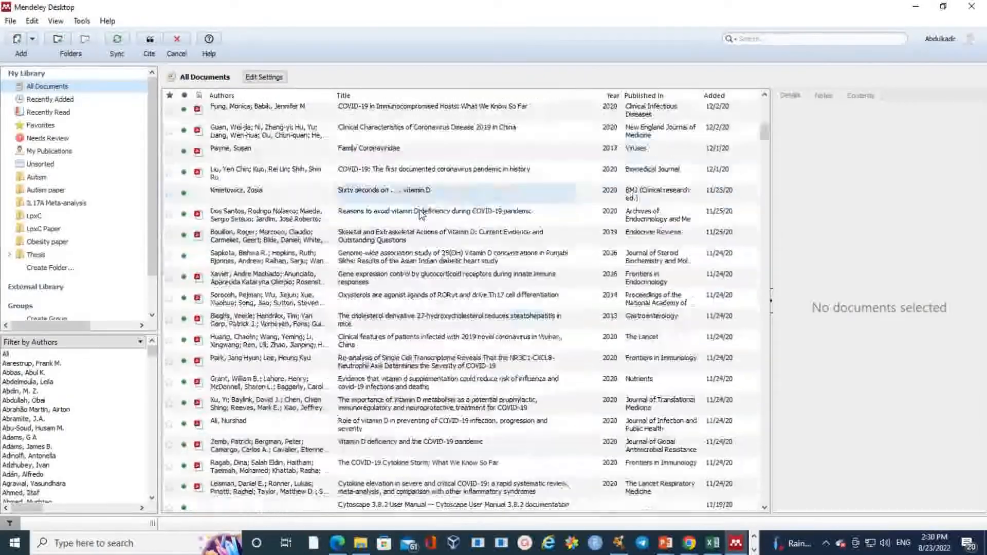
scroll(419, 203, down, 11)
scroll(417, 199, up, 9)
scroll(415, 195, up, 15)
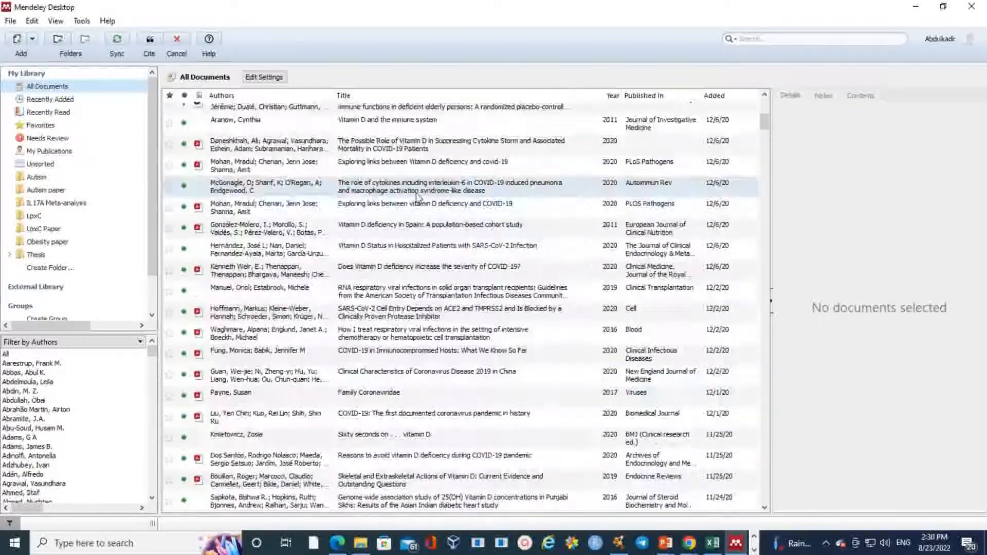
click(55, 178)
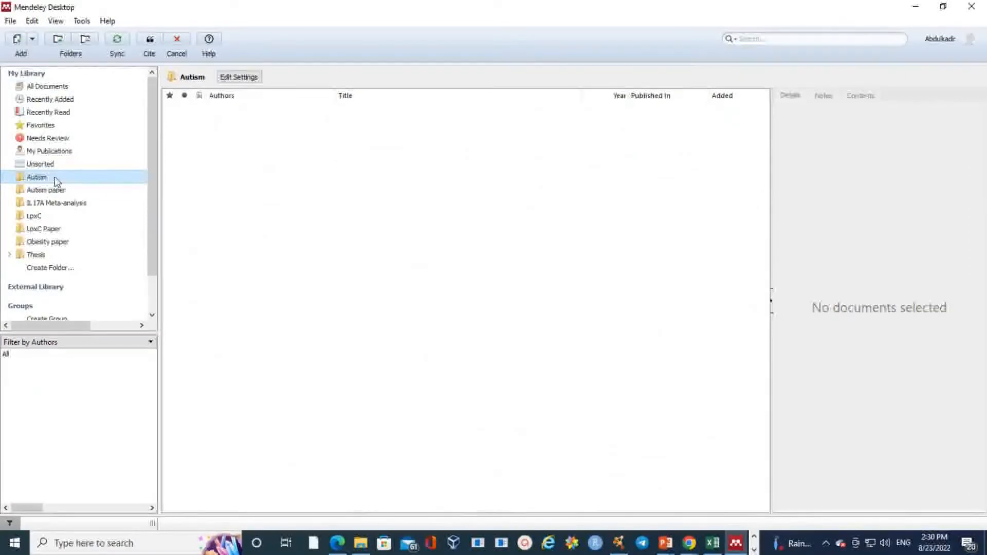
click(61, 228)
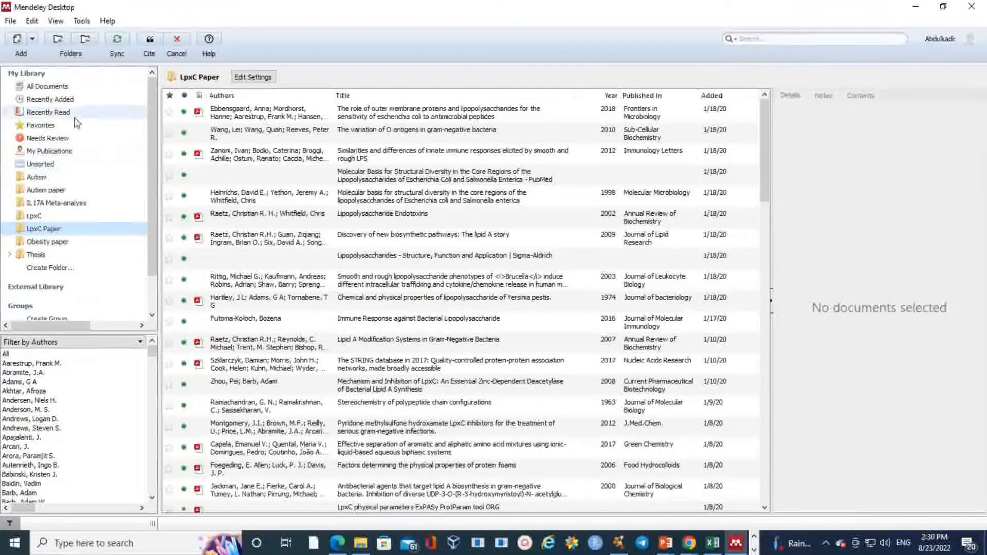
click(72, 87)
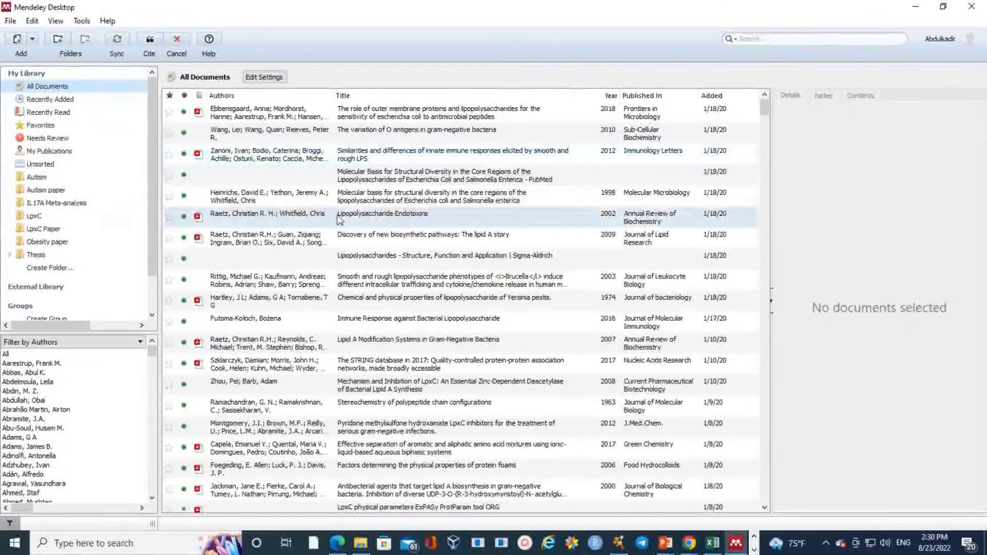
Step: Select the 2016 Lipid A modifications paper and mark its details as correct
scroll(463, 196, down, 10)
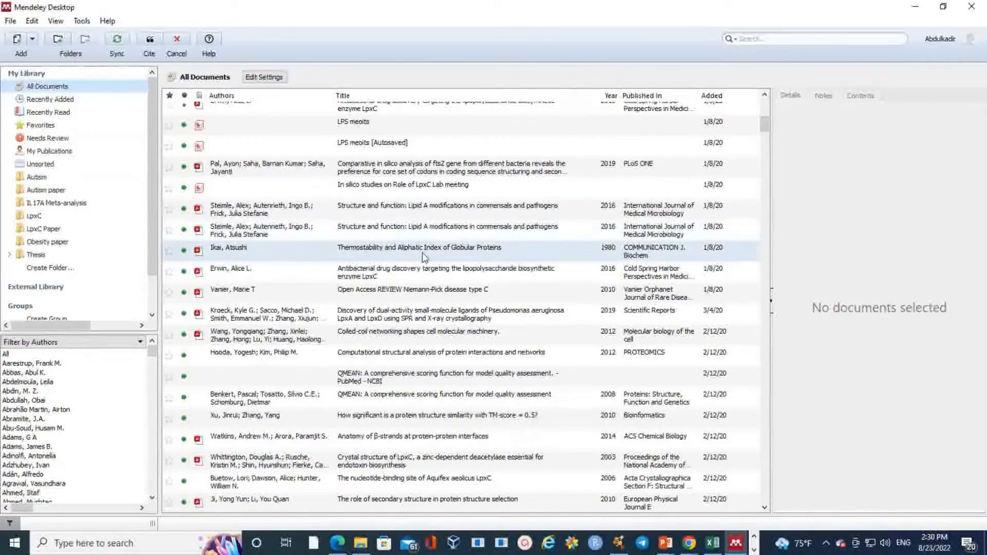
click(419, 232)
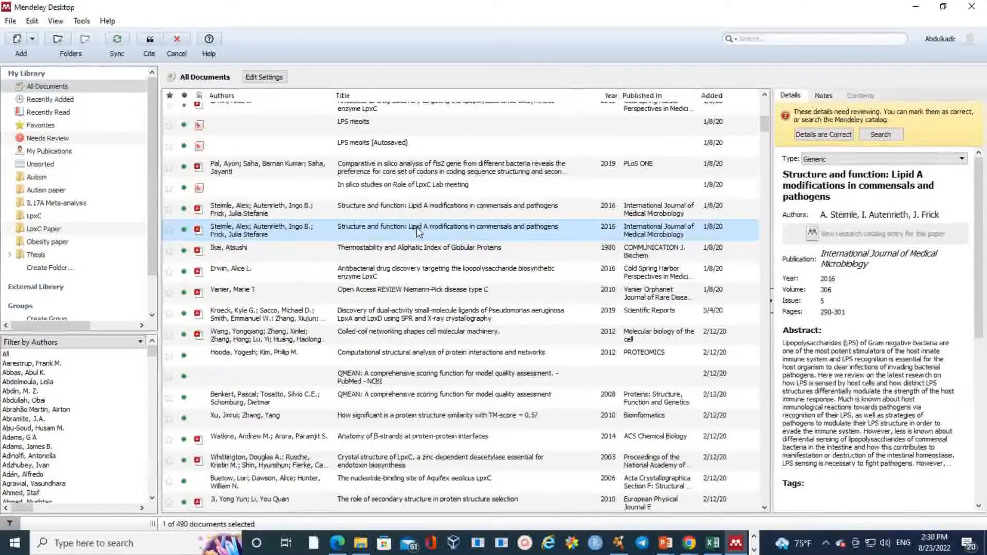
click(825, 135)
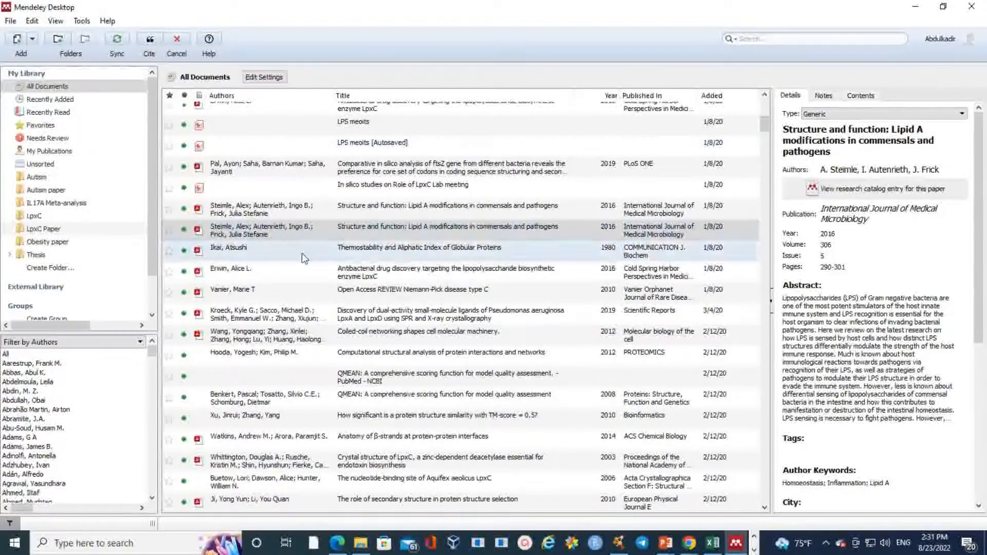
click(307, 227)
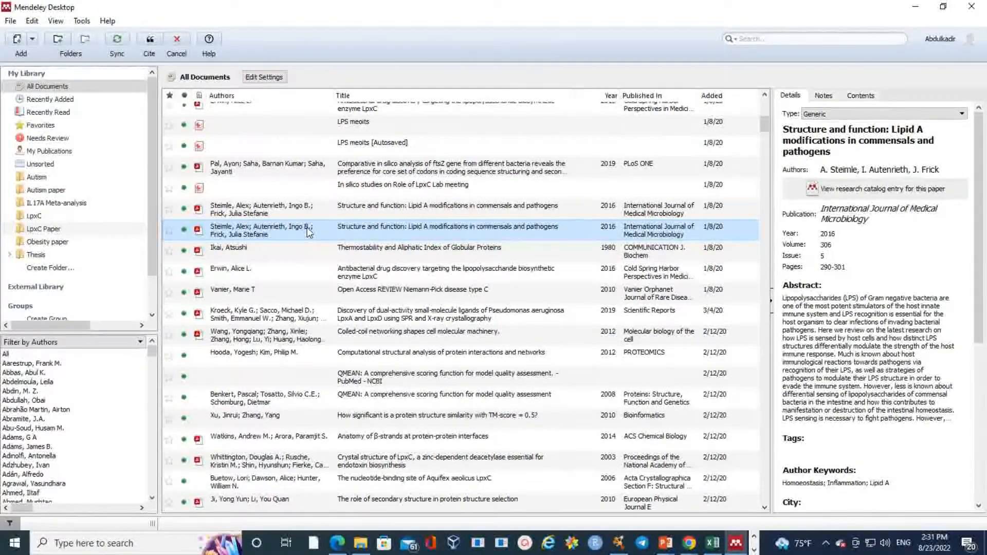
click(415, 204)
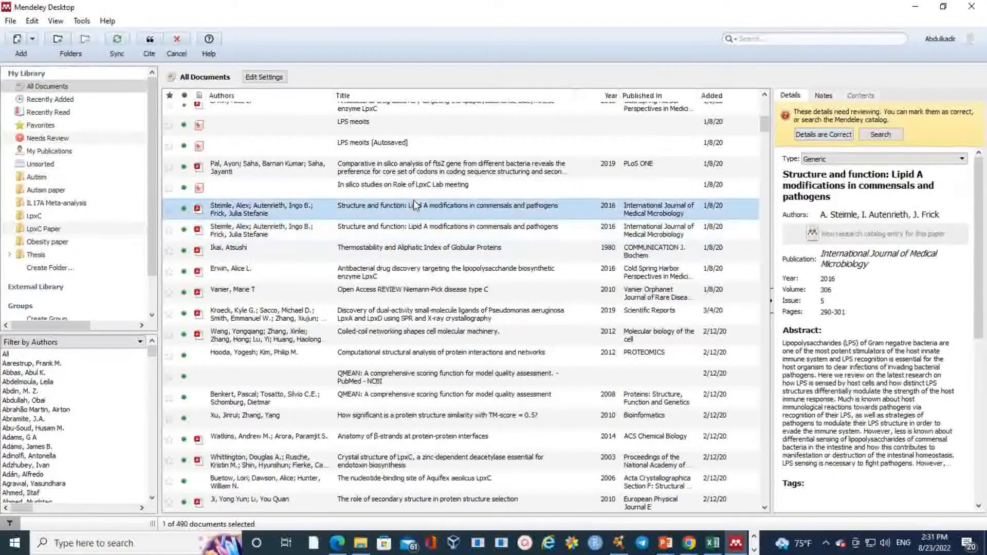
click(823, 134)
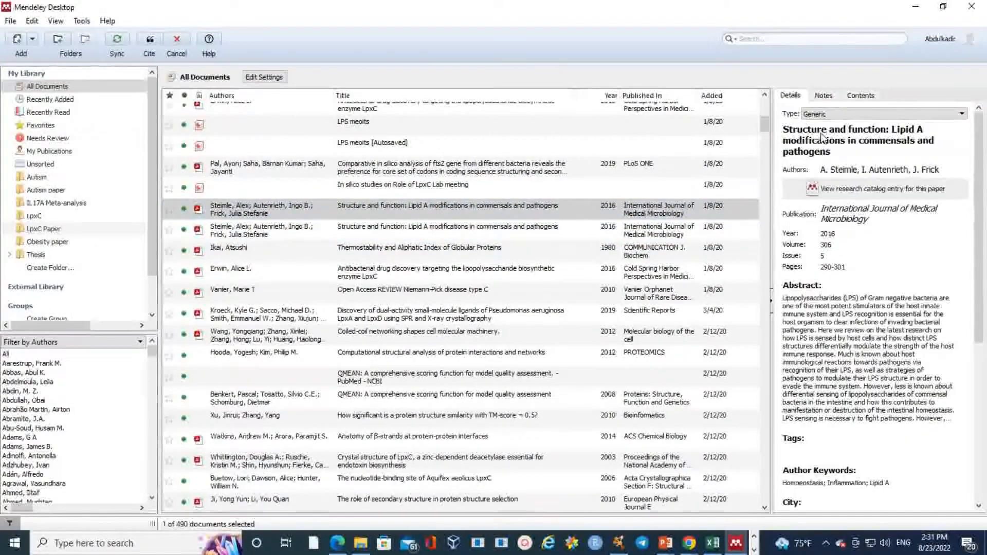
Step: Cite the Lipid A paper, type 'this how you make citations while writing your manuscript.', and insert the bibliography
click(150, 41)
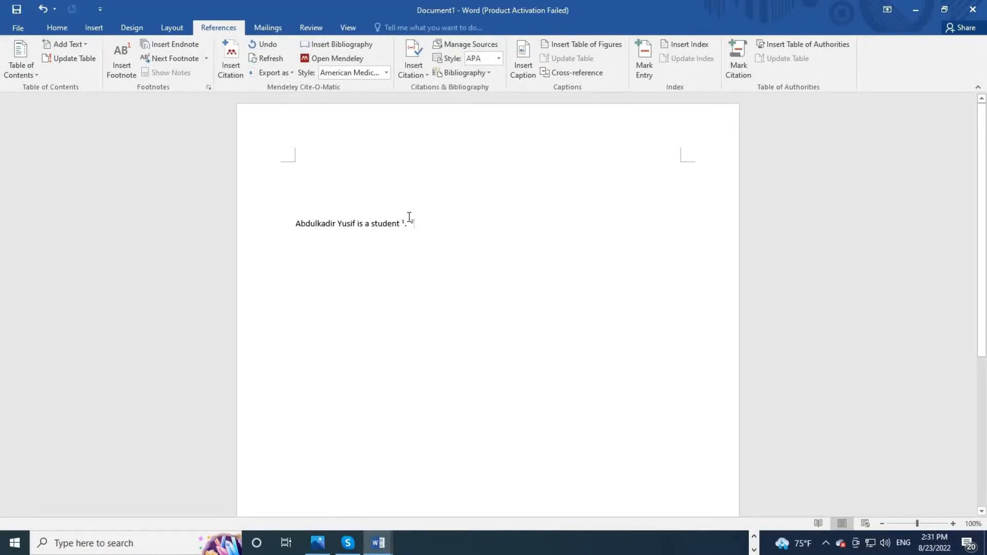
text(this )
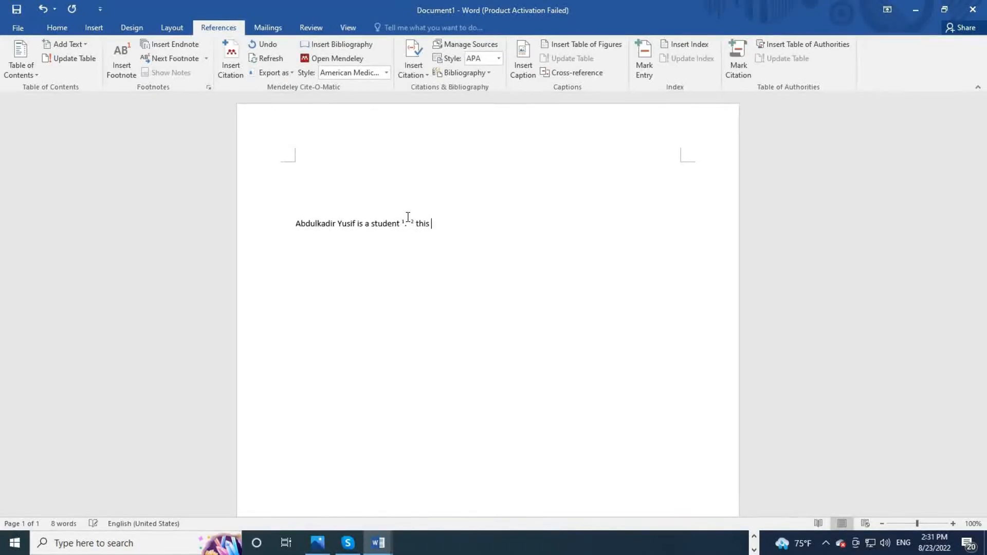
text(how yo)
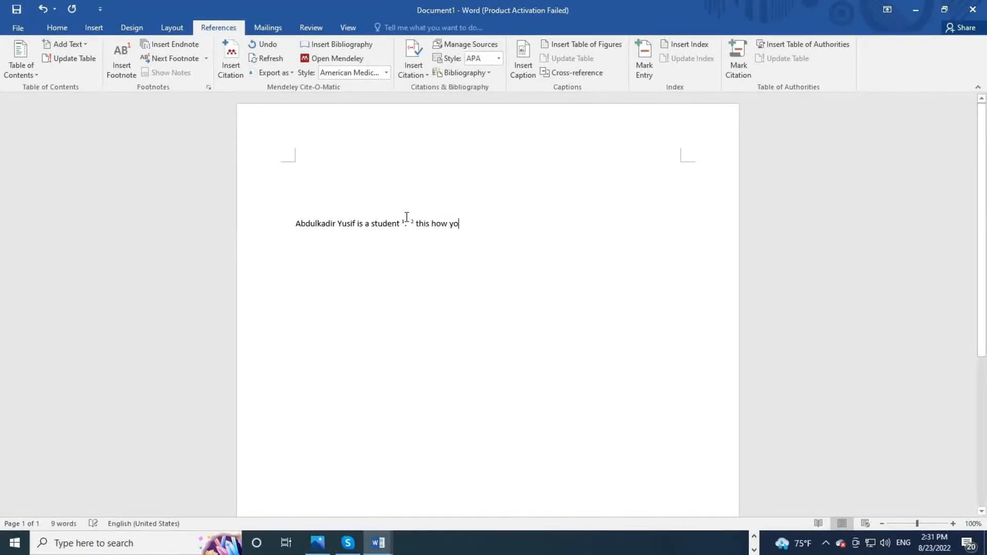
text(u make cita)
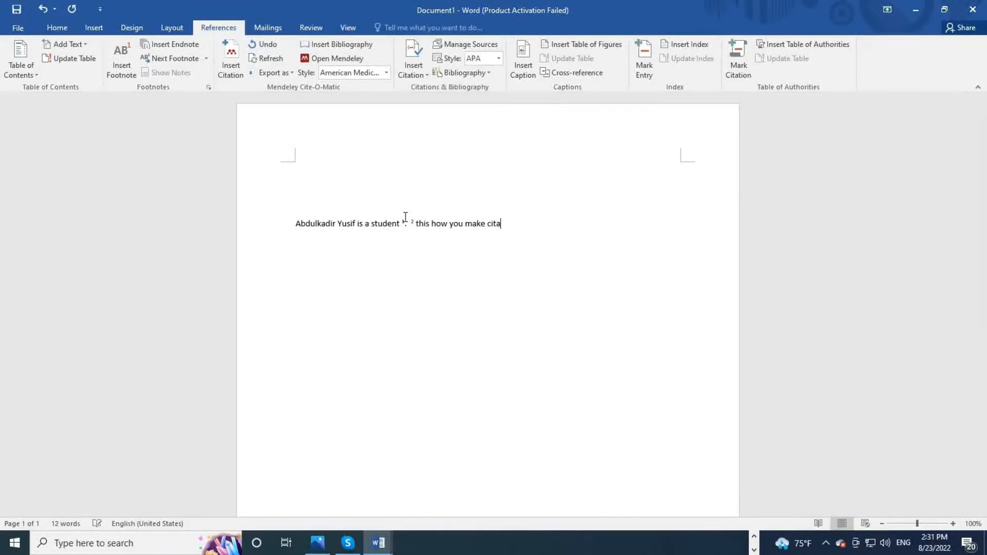
text(tions while)
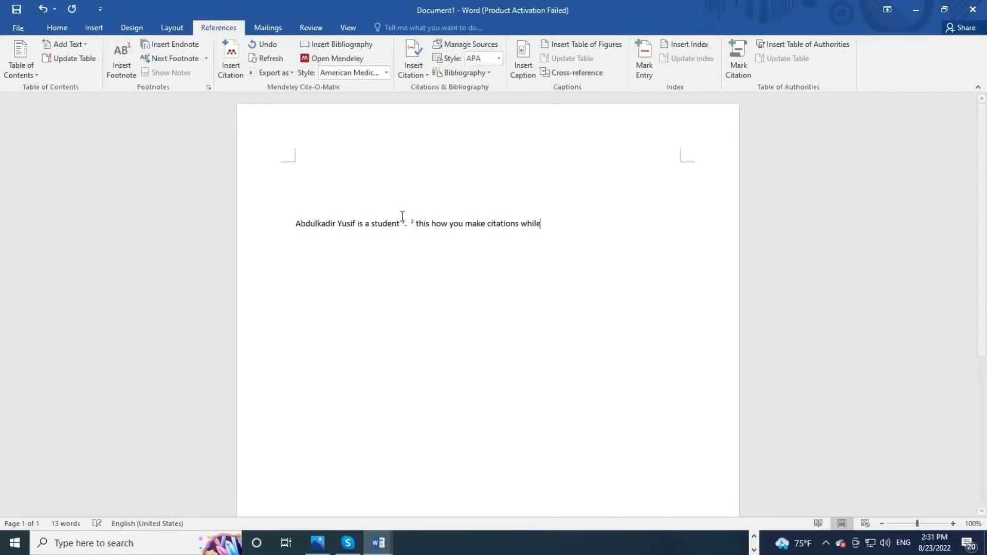
text( writing your manuscri)
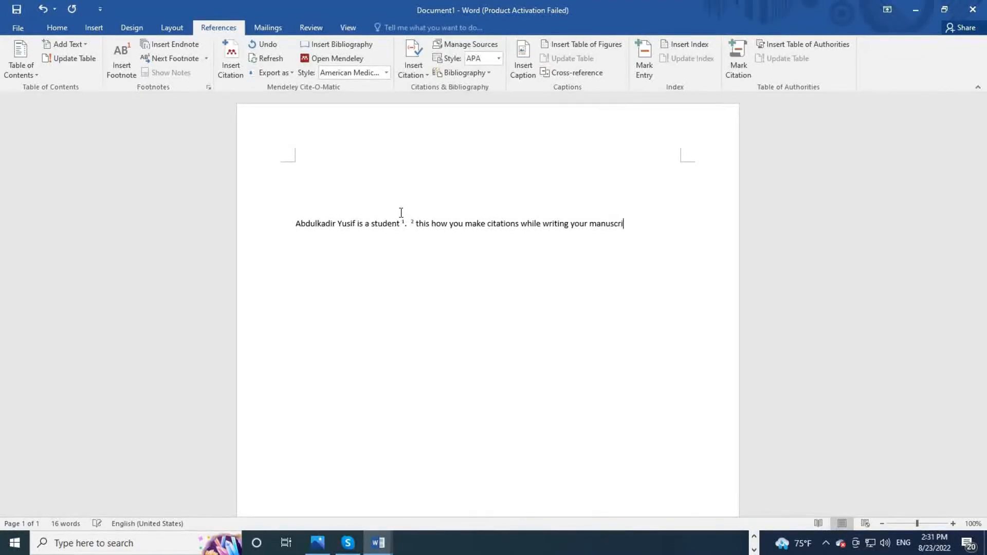
text(pt.)
click(335, 45)
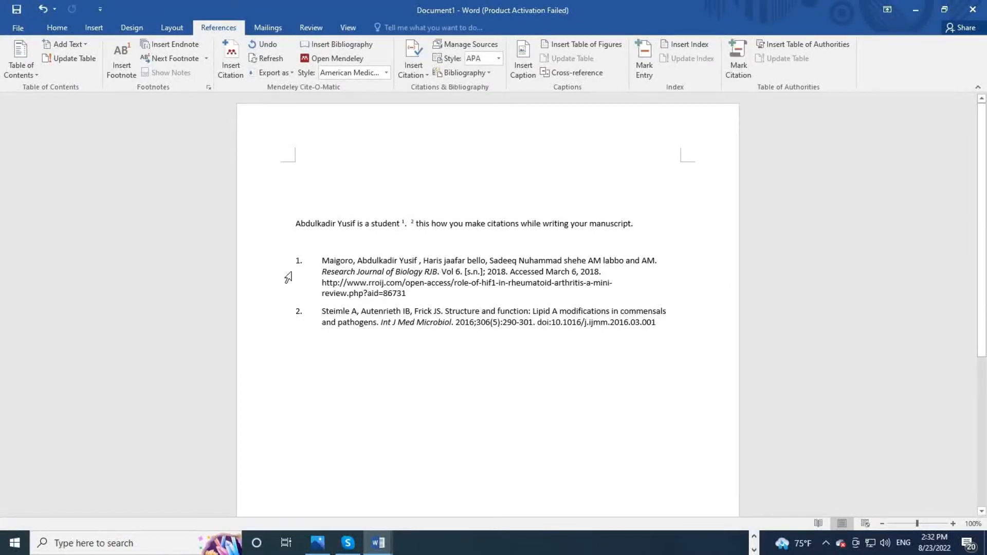
Step: Try APSA, Chicago and Cite Them Right Harvard styles, then settle on numbered Nature style
click(386, 73)
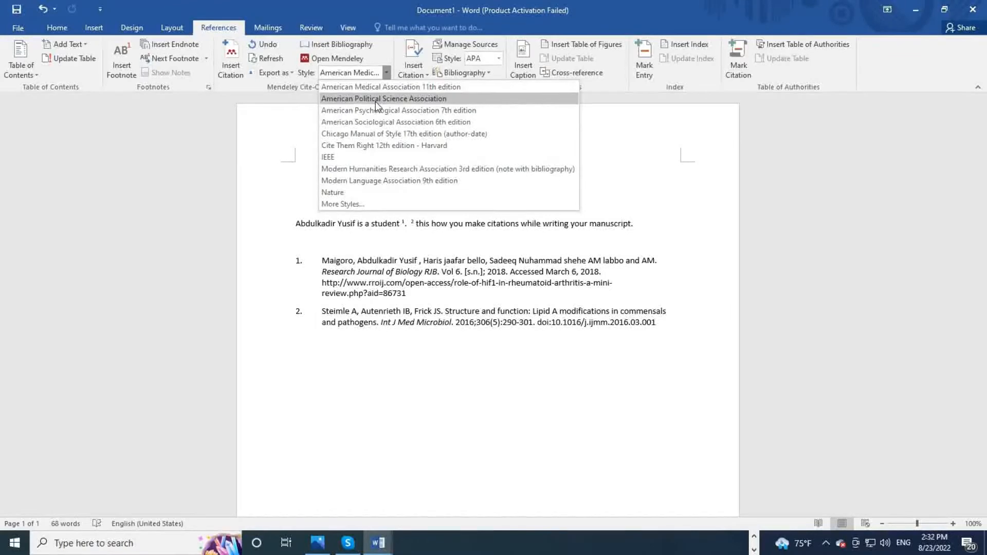
click(376, 100)
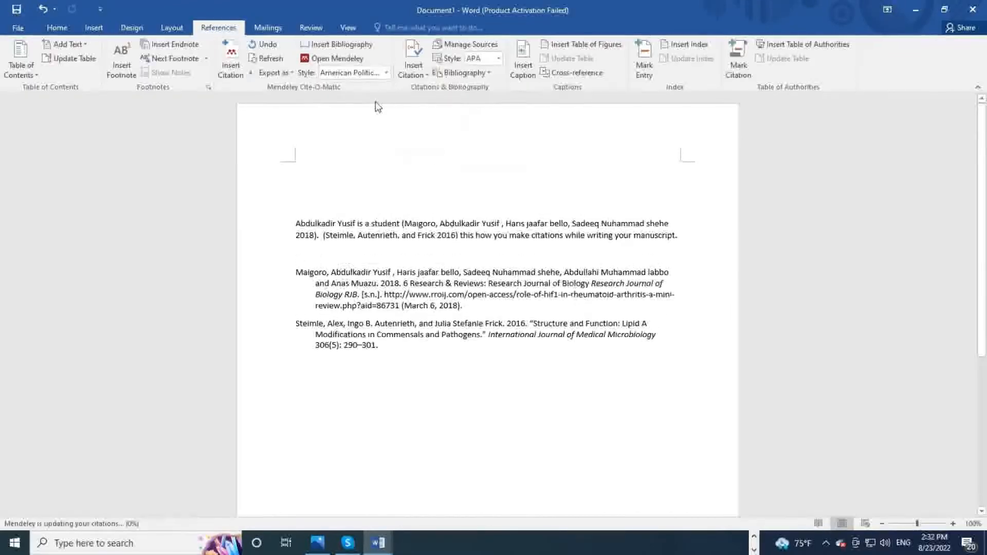
click(387, 73)
click(377, 134)
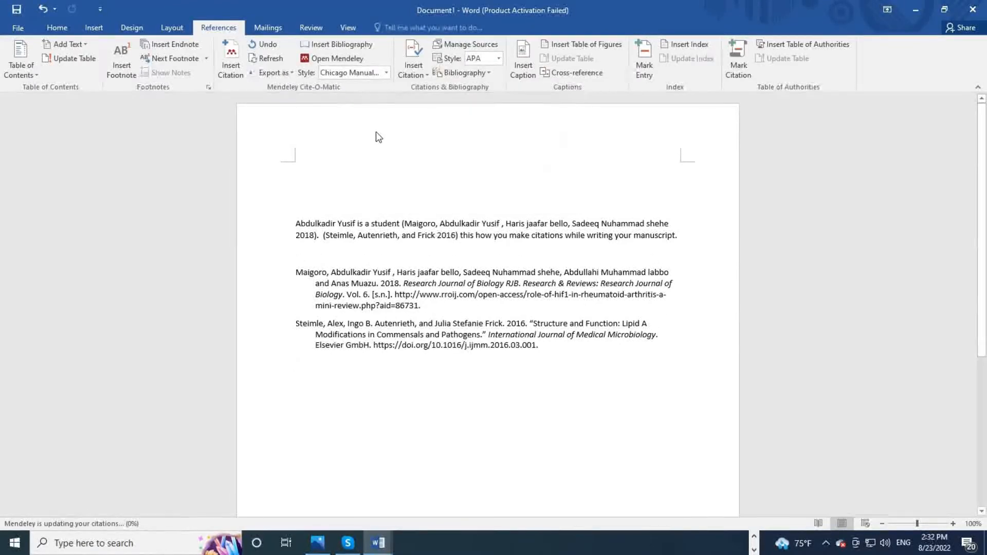
click(384, 73)
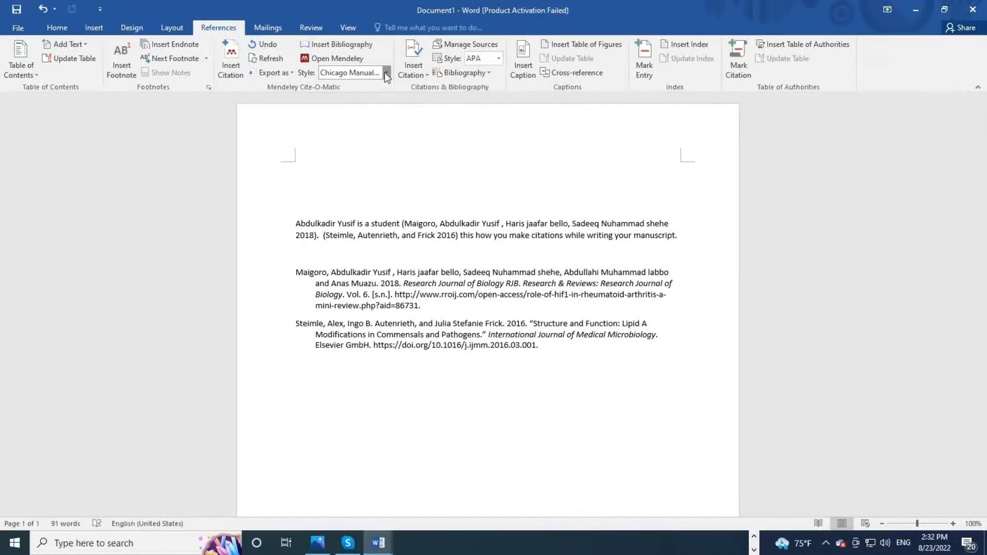
click(383, 143)
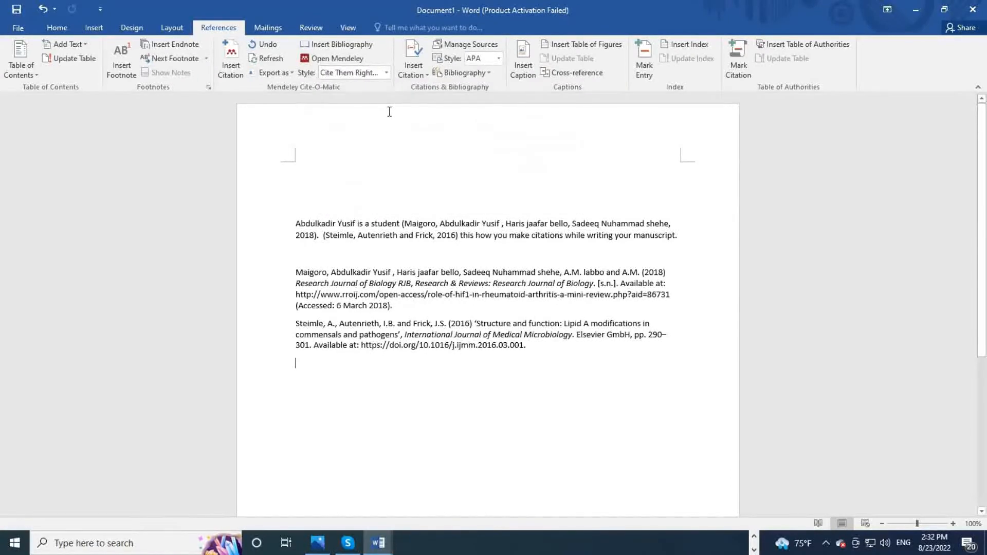
click(387, 72)
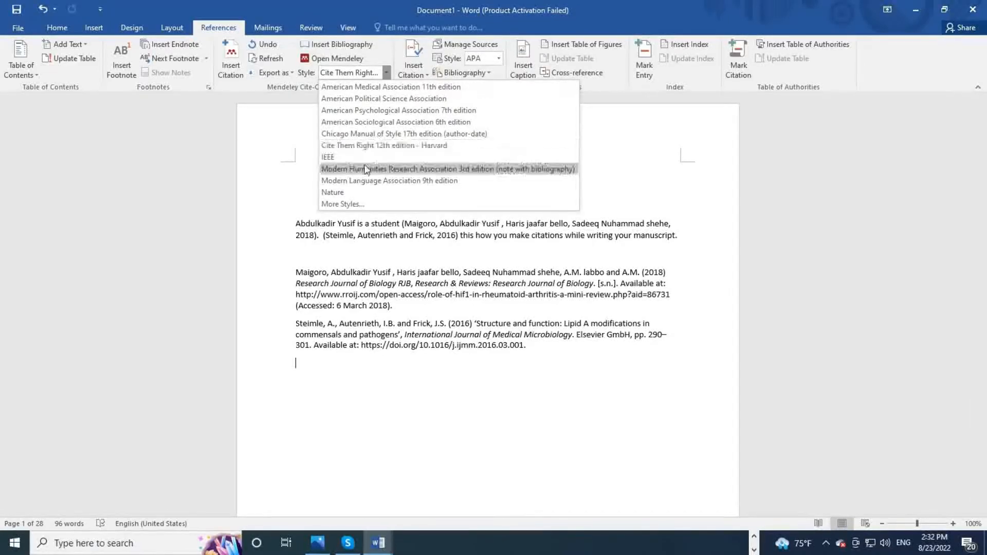
click(363, 192)
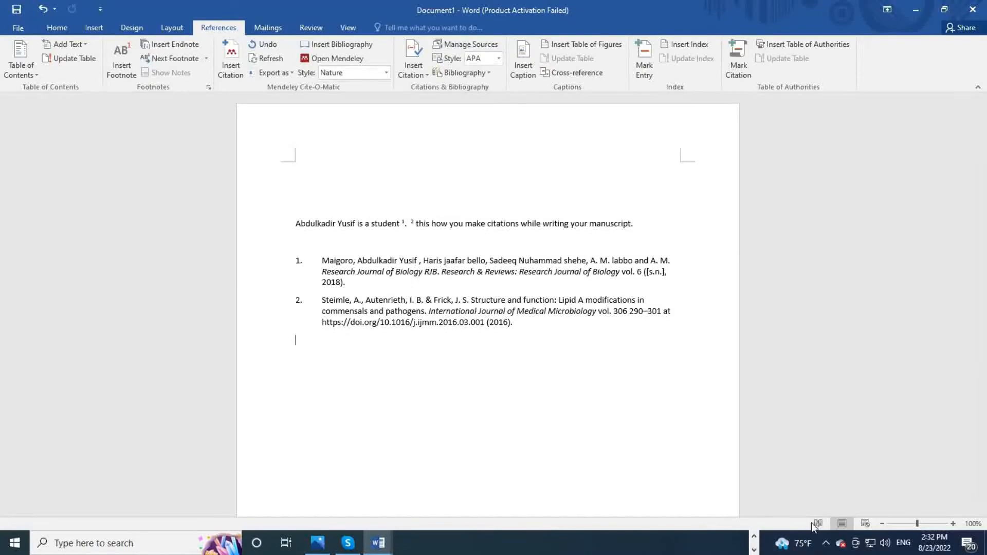
click(754, 538)
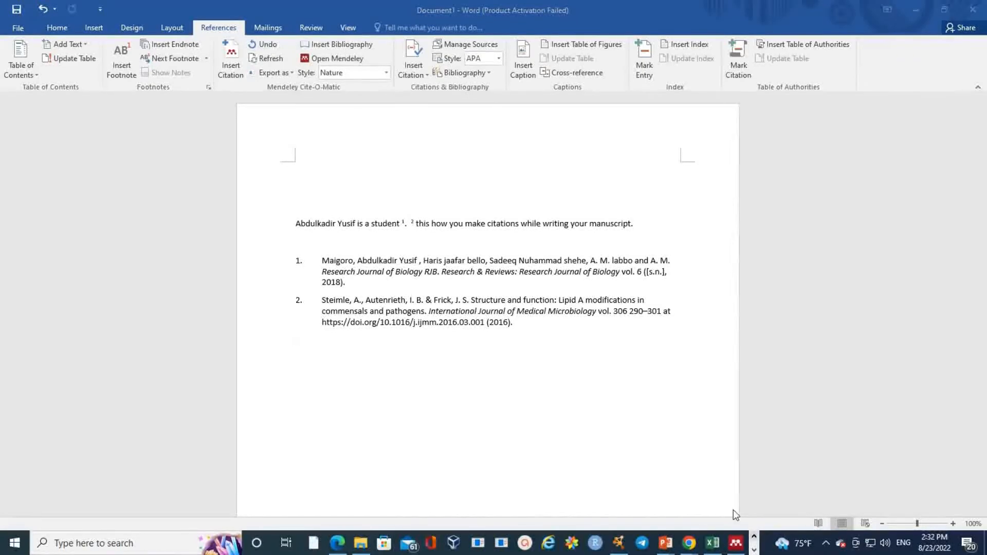
Step: Scroll through Mendeley Desktop's All Documents list, then bring up the open Chrome window previews
click(735, 543)
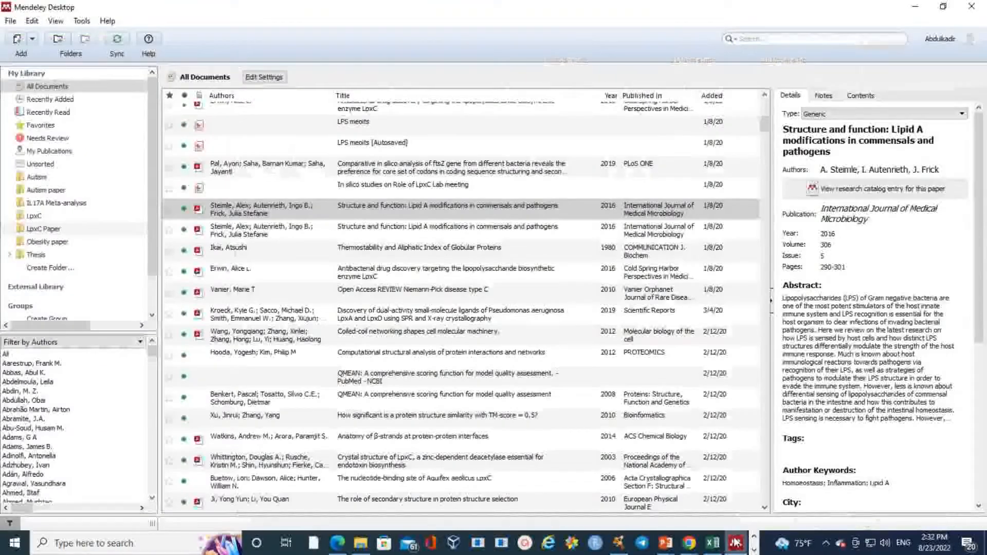
scroll(406, 195, up, 10)
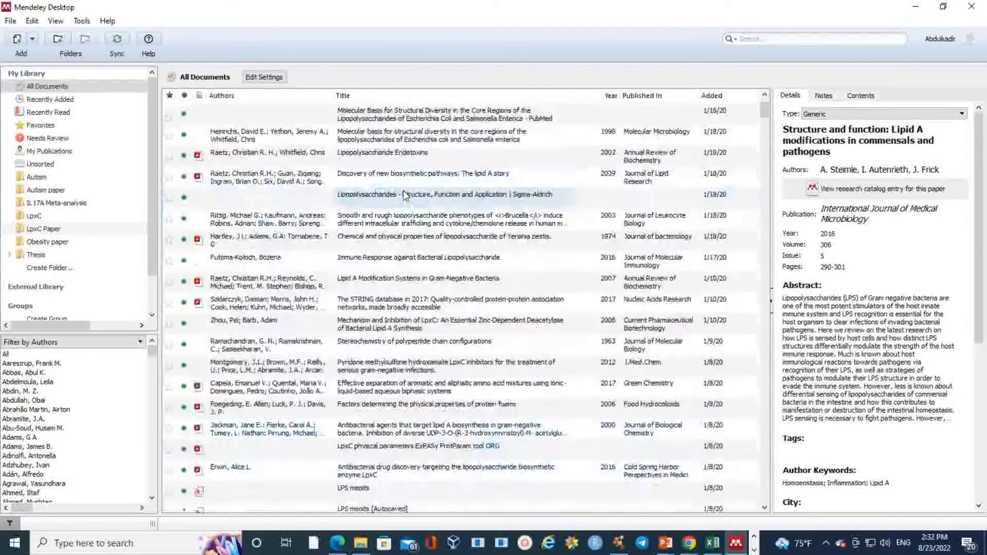
scroll(311, 196, down, 1)
scroll(411, 237, up, 1)
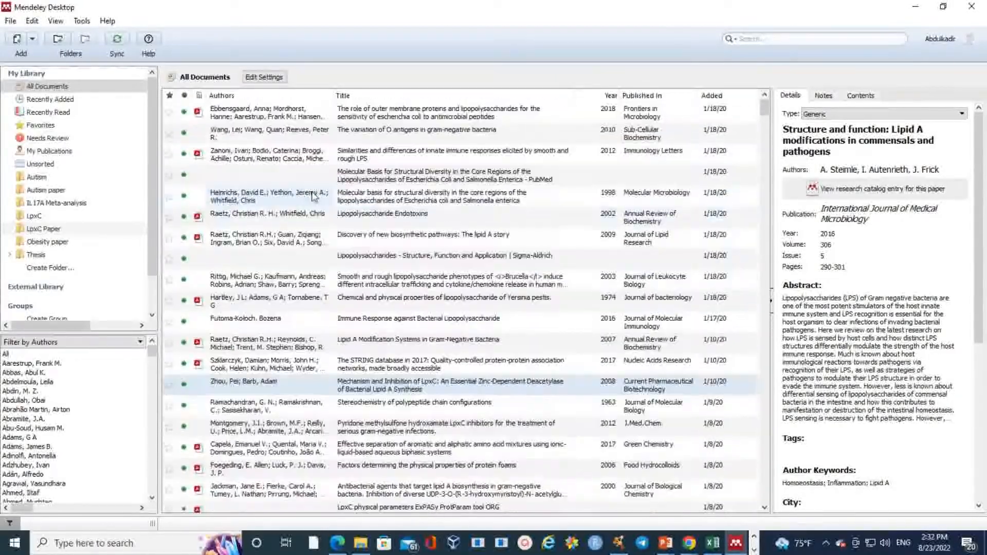
click(691, 545)
mouse_move(643, 495)
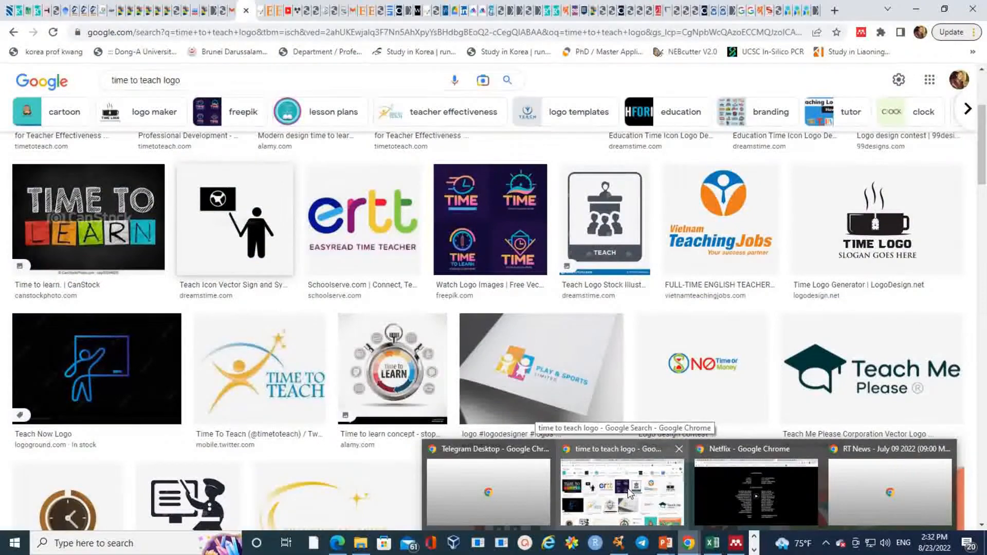
Step: Show the Frontiers 'Differentially Expressed Genes in Osteomyelitis' article in Chrome, scrolled up to its title and authors
click(638, 502)
click(137, 12)
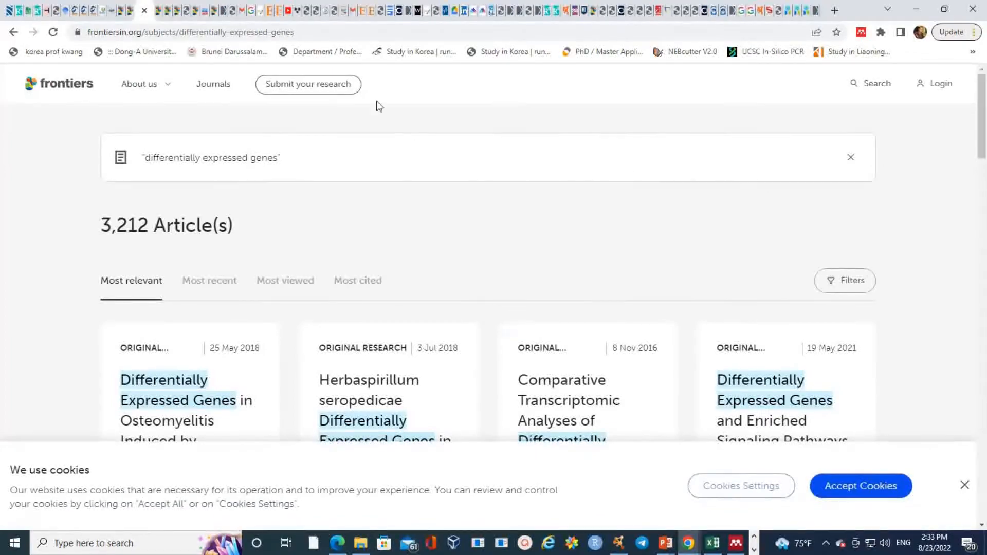
click(175, 10)
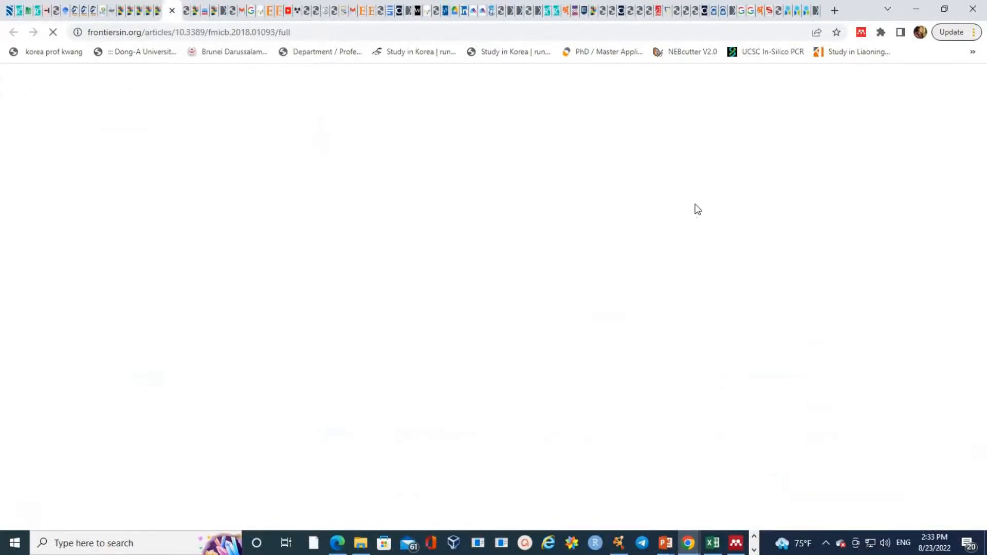
scroll(592, 280, up, 14)
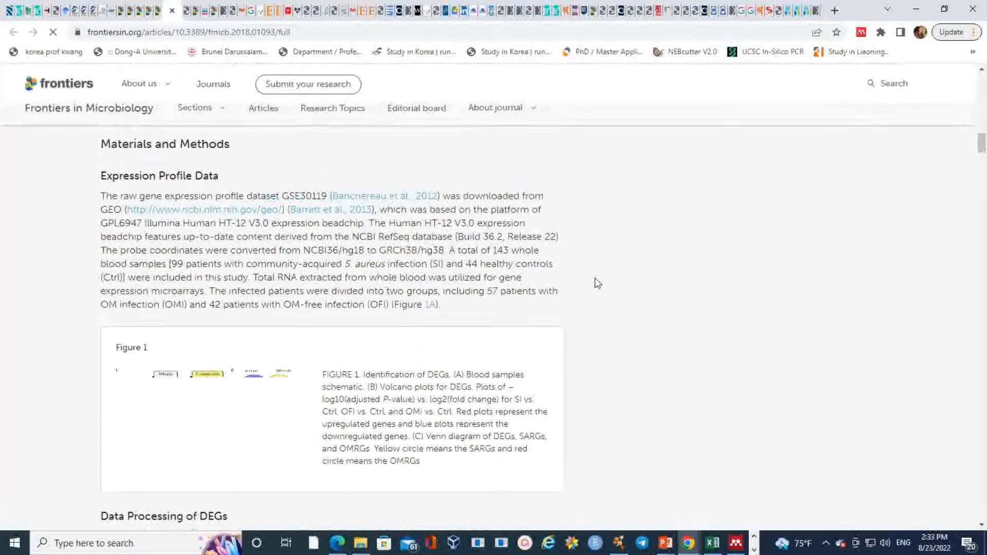
scroll(592, 284, up, 10)
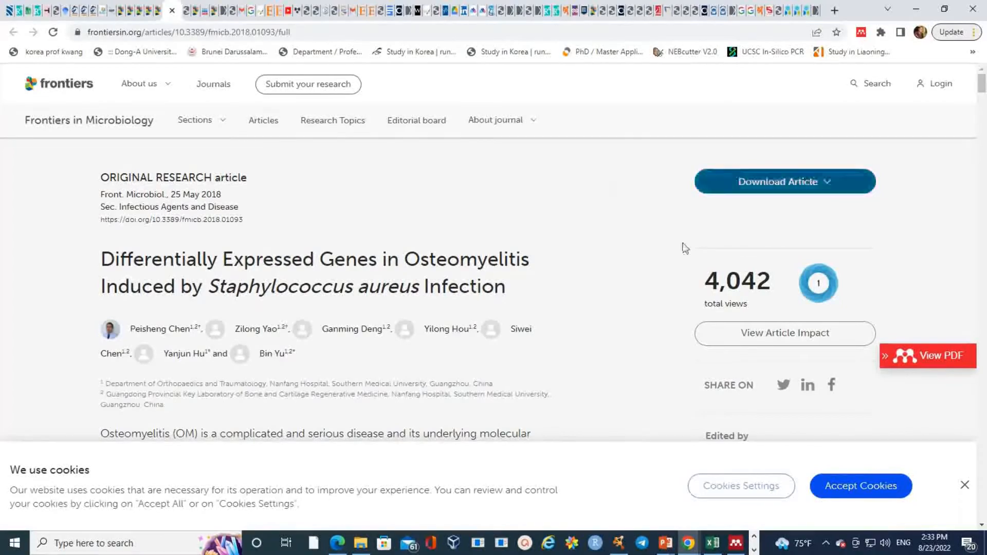
Step: Use Mendeley Desktop's Tools menu to reach the Mendeley Web Importer add-on page in Edge
mouse_move(737, 543)
click(734, 510)
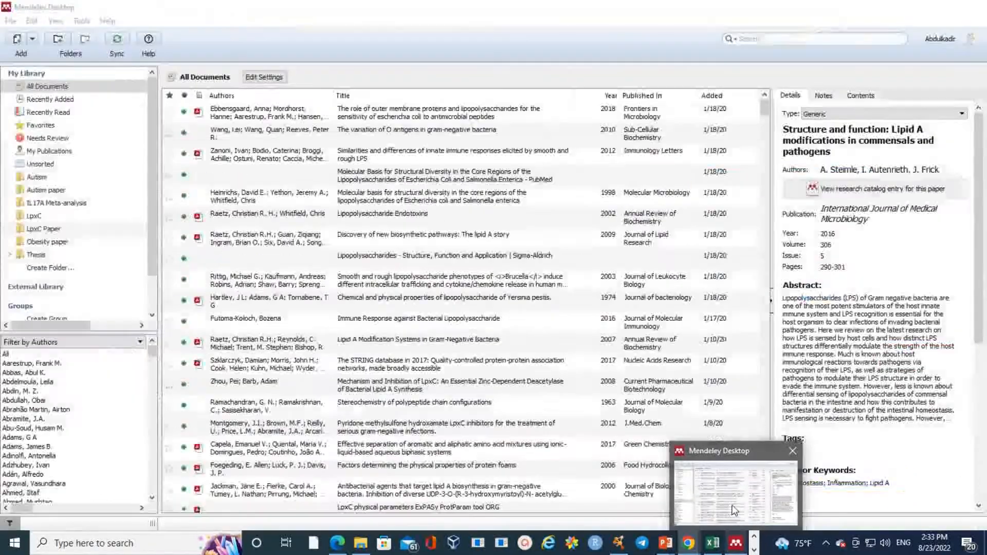
click(82, 21)
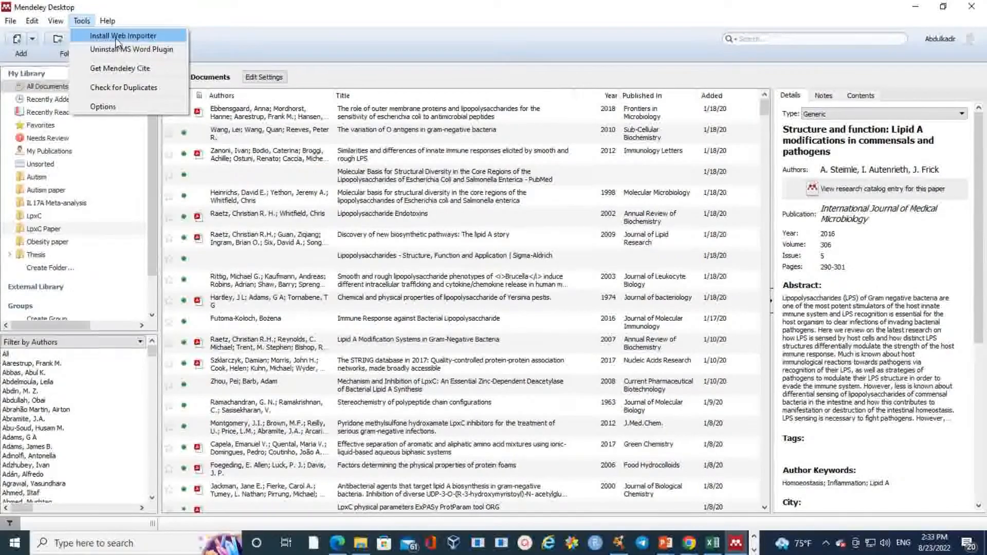
click(130, 37)
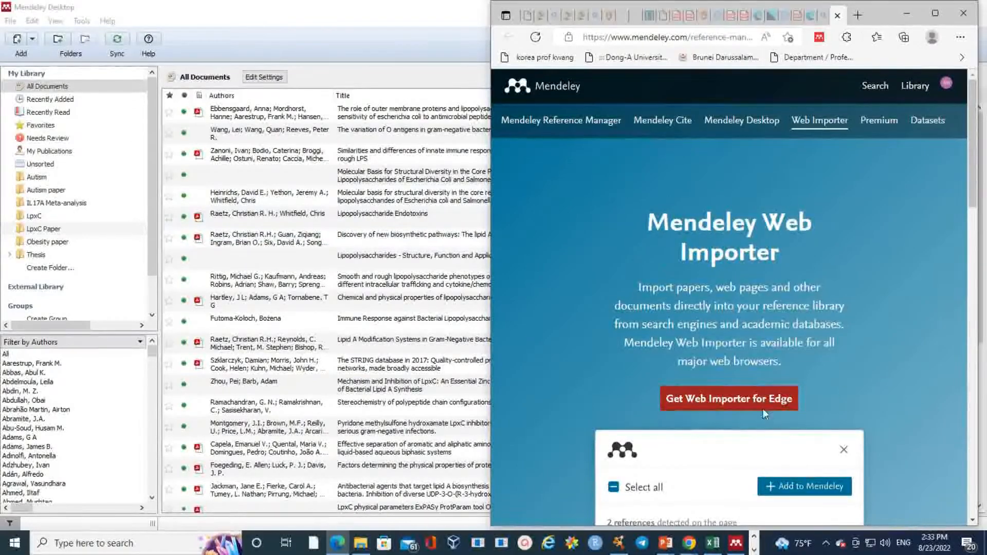
click(753, 407)
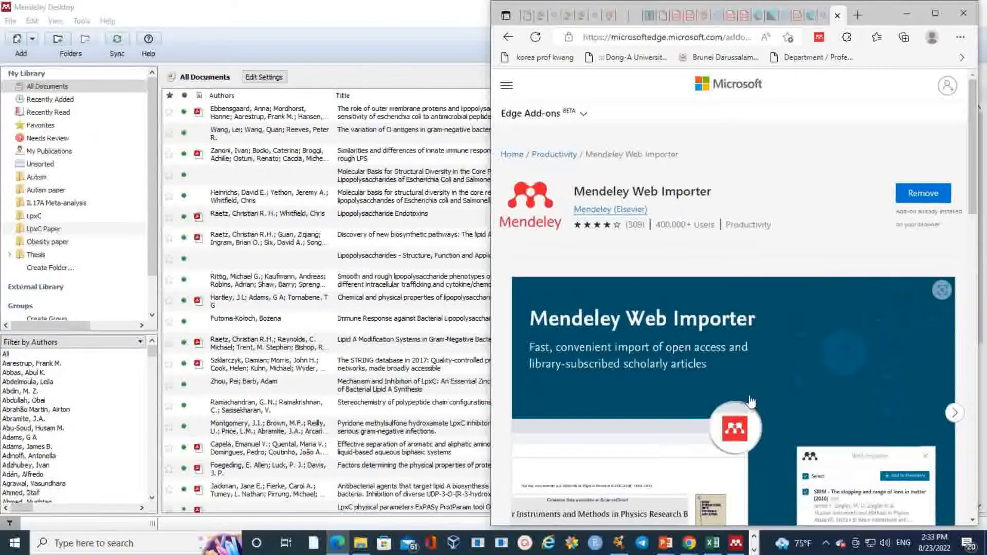
Step: Scroll the add-on page, recheck Mendeley's Tools options, and return to the already-installed Web Importer page
scroll(833, 303, down, 10)
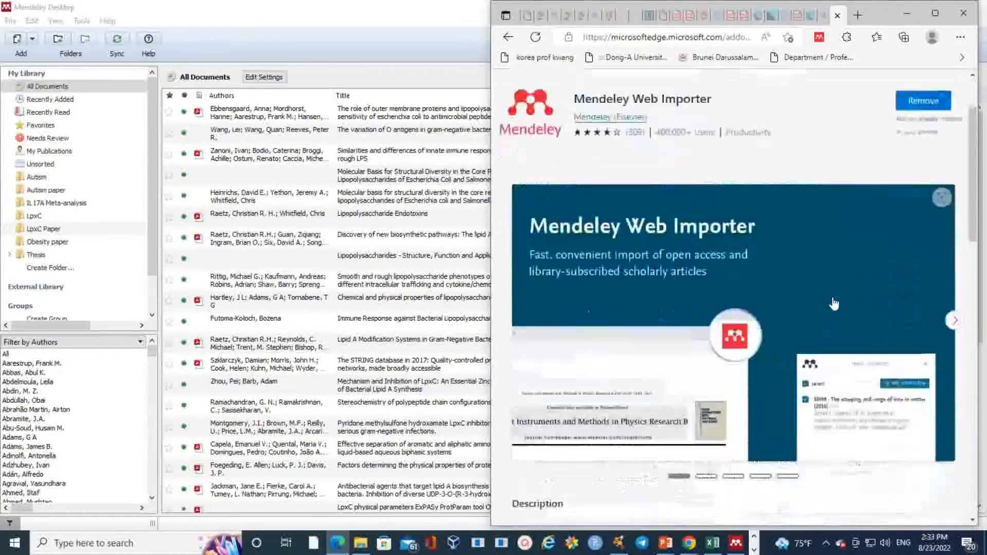
scroll(837, 304, down, 4)
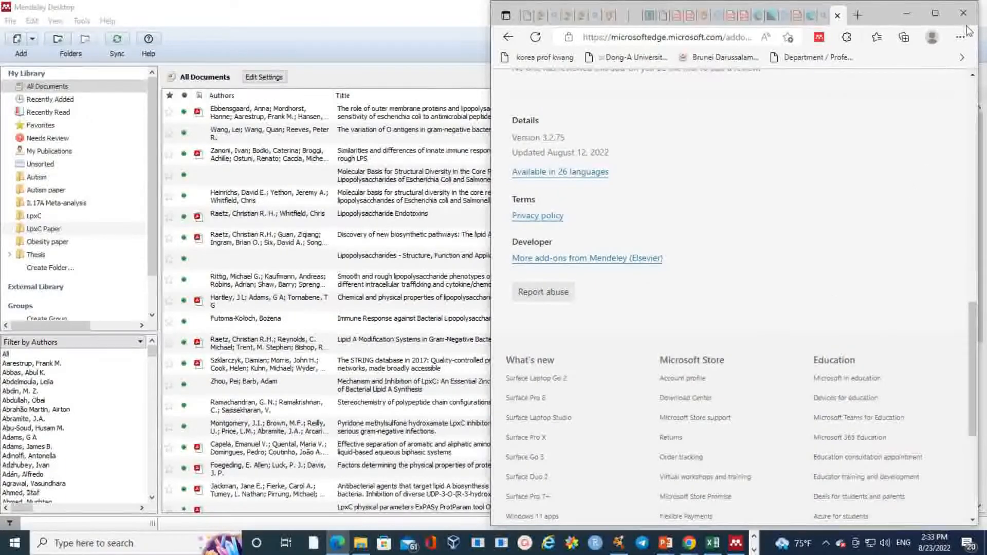
click(907, 14)
click(82, 20)
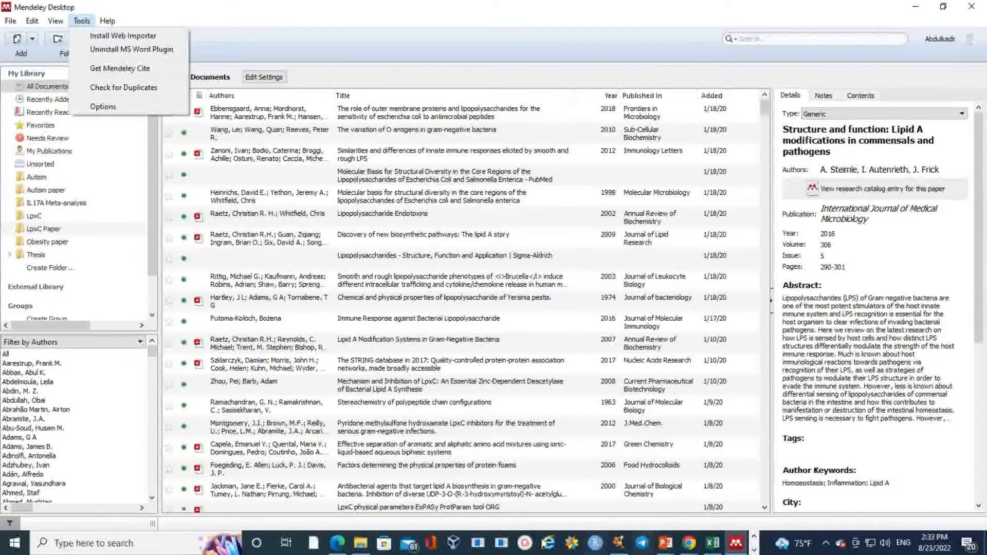
click(337, 543)
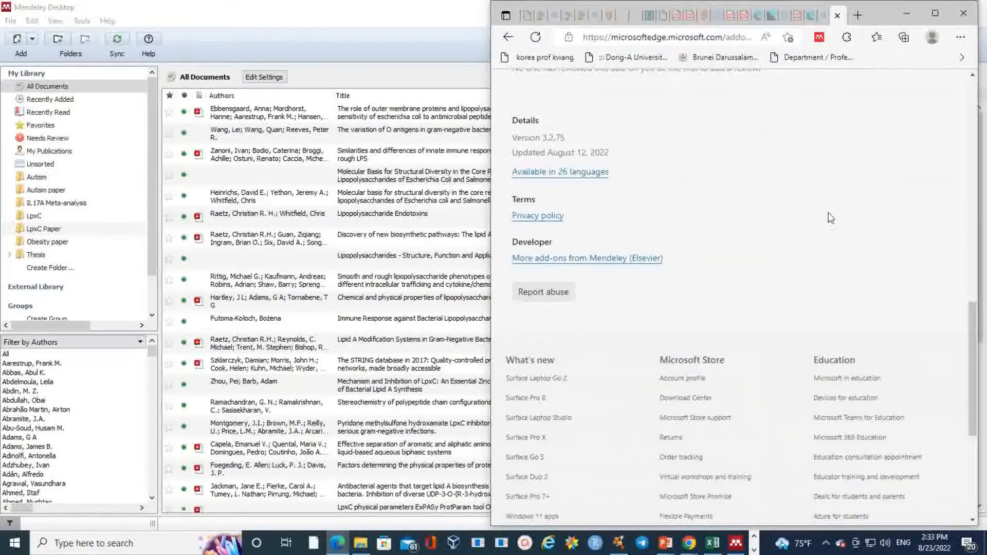
scroll(836, 252, down, 5)
scroll(833, 257, up, 15)
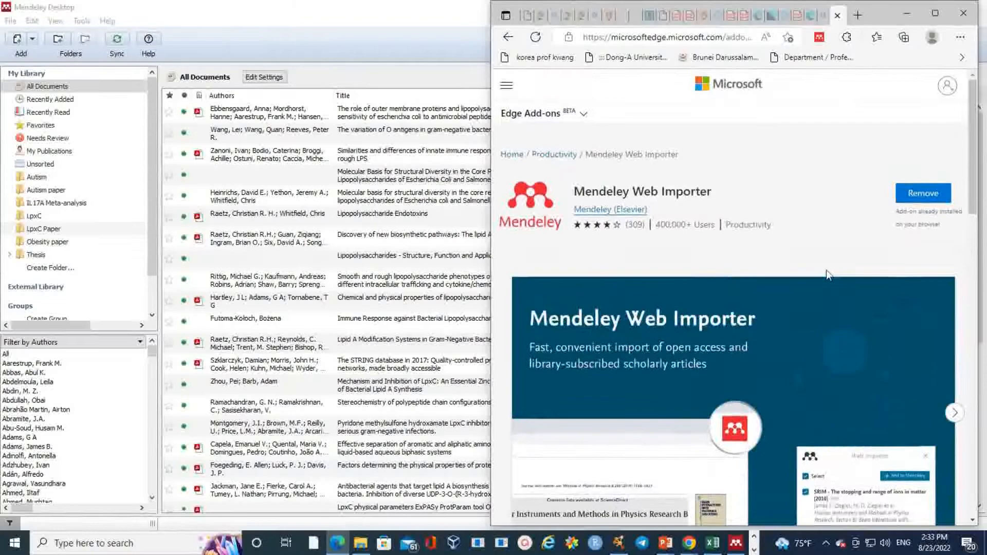
Step: Minimize Edge and bring back the Chrome window with the Frontiers osteomyelitis article, scrolling through its abstract
click(909, 14)
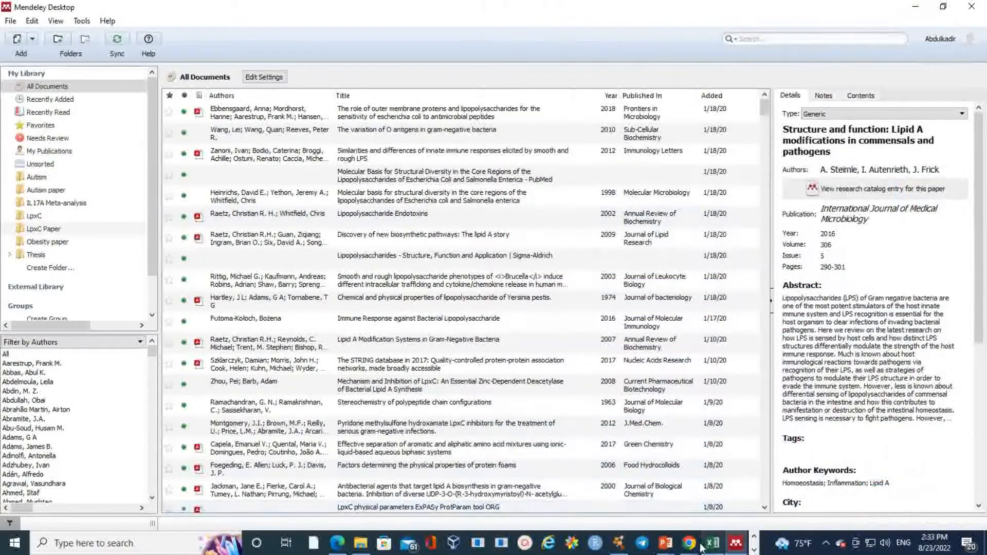
mouse_move(689, 545)
click(629, 502)
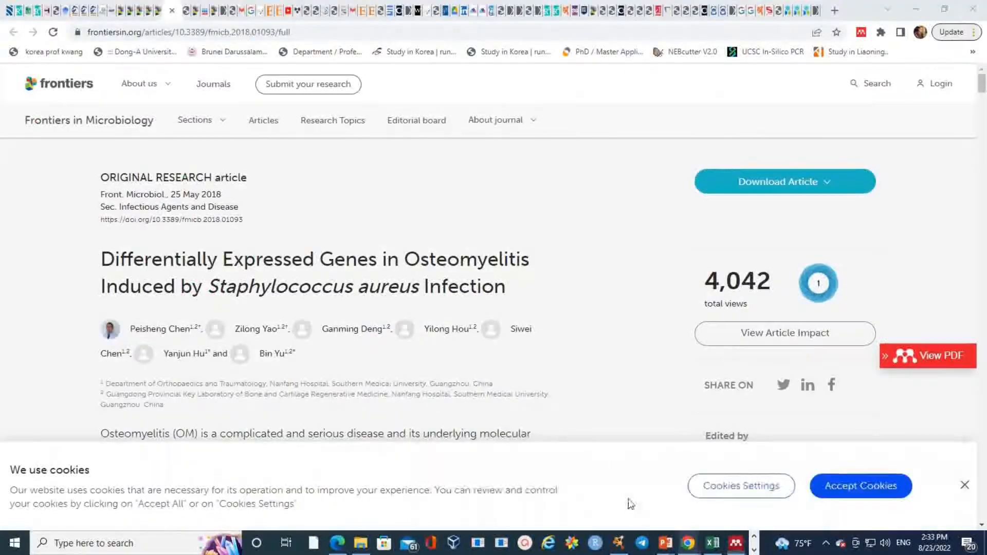
scroll(475, 226, down, 5)
scroll(478, 229, up, 5)
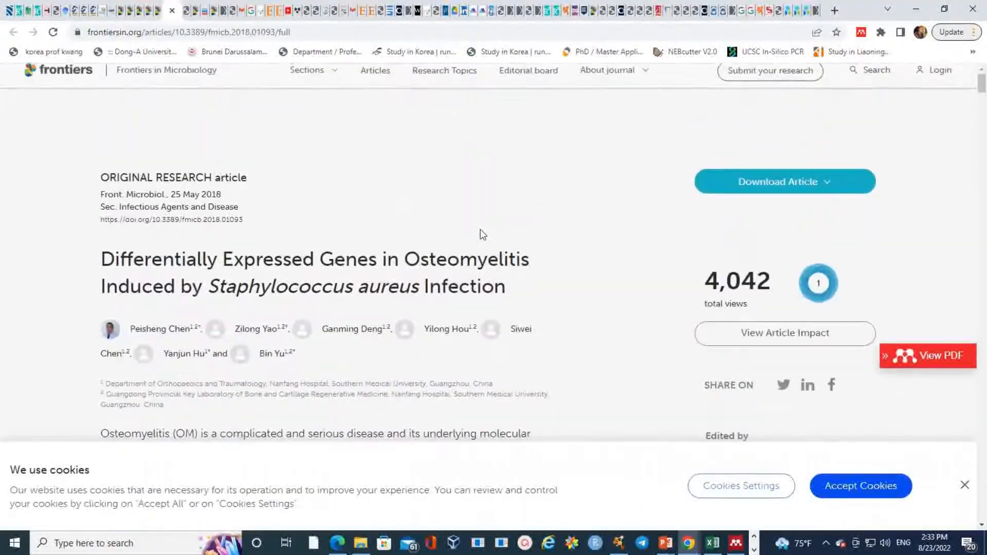
scroll(480, 224, down, 5)
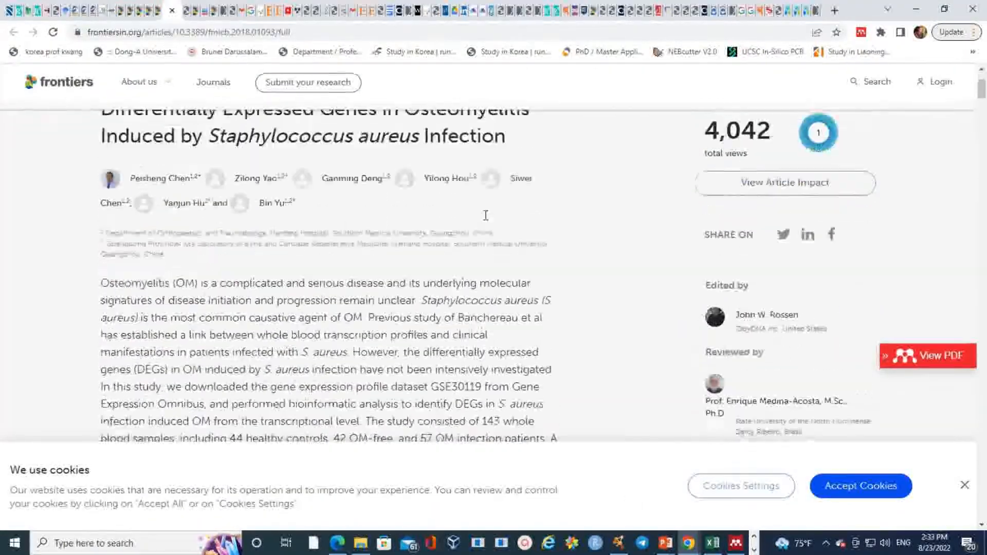
scroll(485, 222, down, 5)
scroll(488, 229, up, 8)
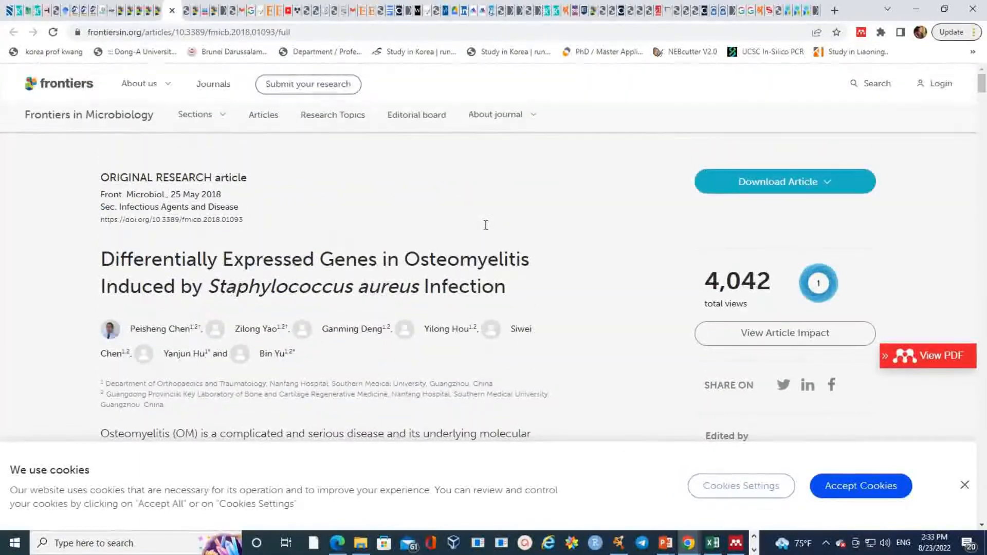
scroll(488, 229, down, 5)
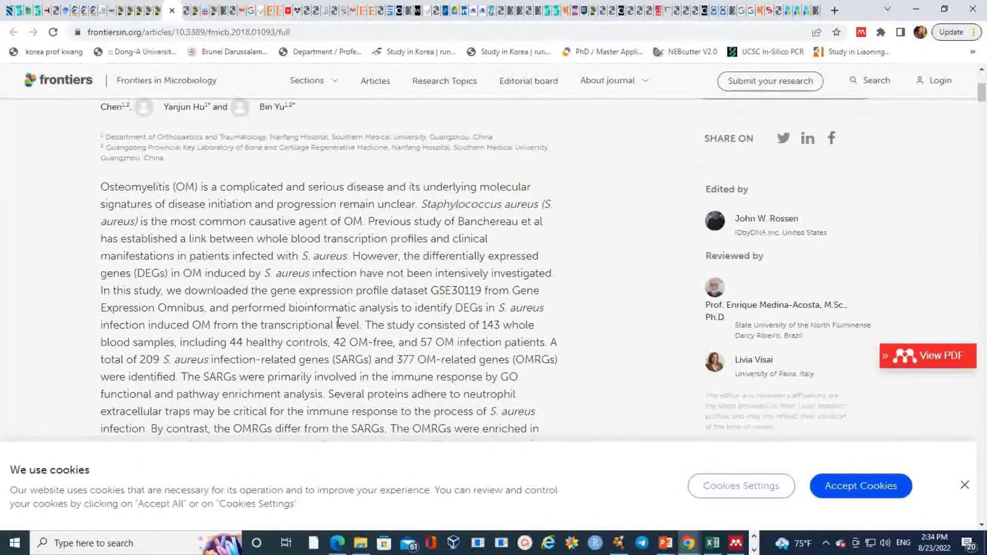
scroll(338, 322, up, 5)
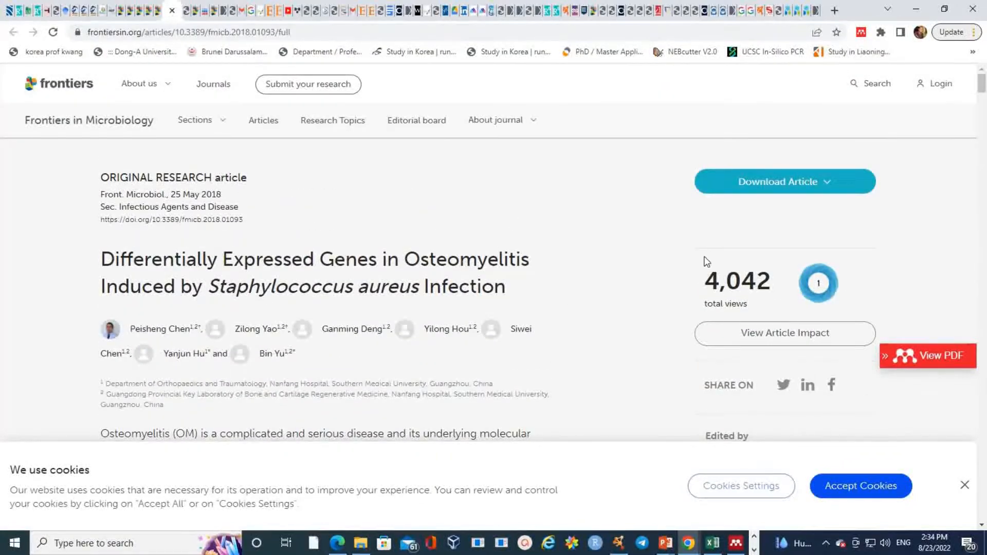
Step: Launch Mendeley Web Importer on the Frontiers page with the osteomyelitis article ticked for import
click(862, 32)
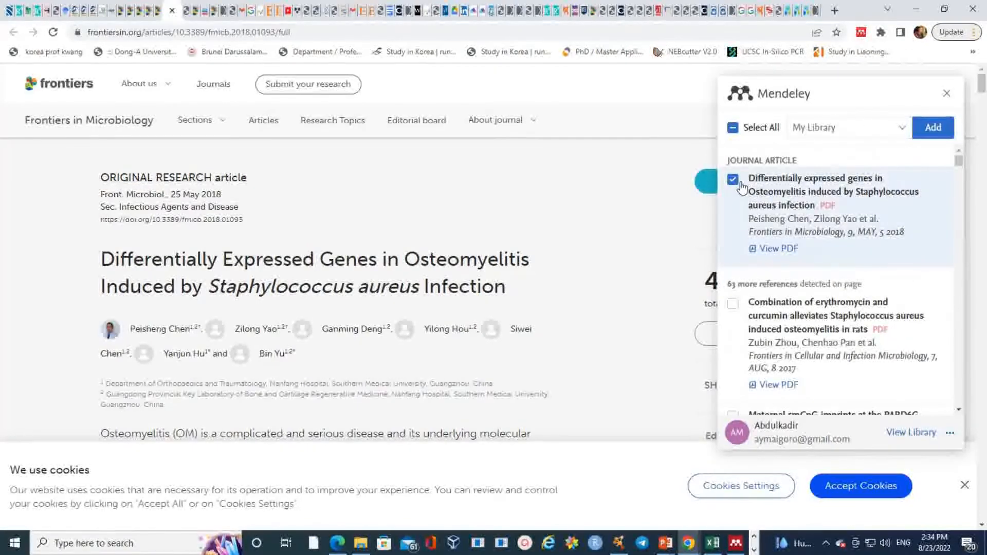
click(733, 181)
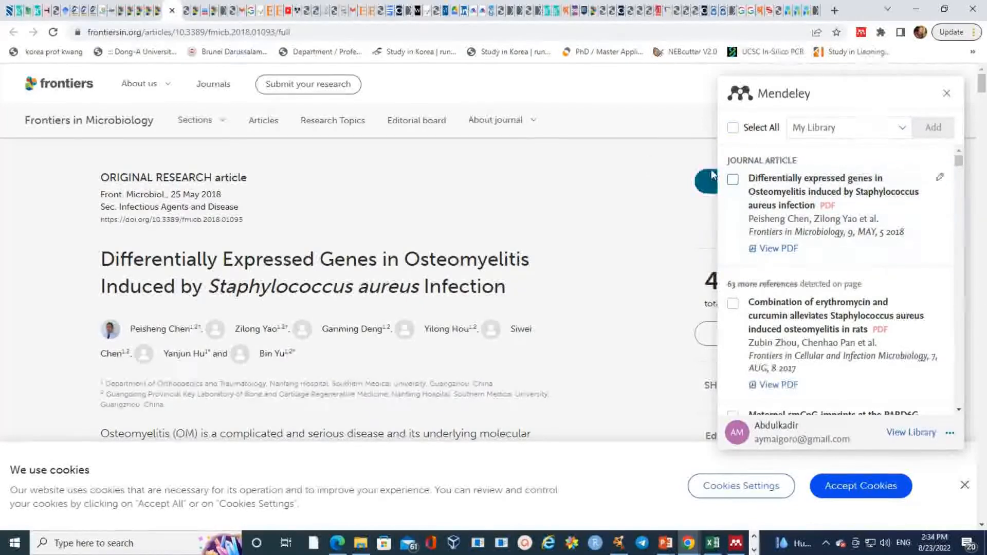
click(734, 181)
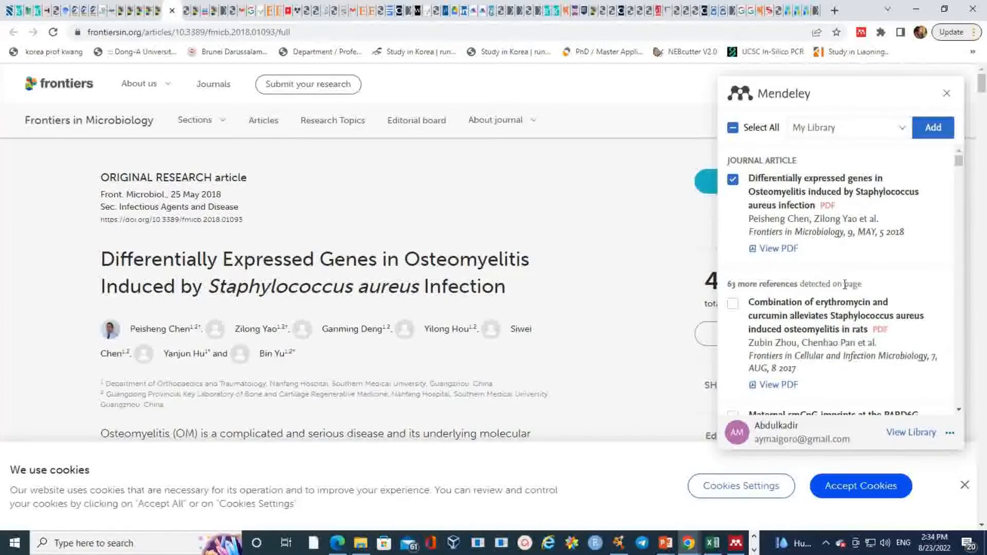
scroll(804, 287, down, 3)
scroll(806, 286, up, 3)
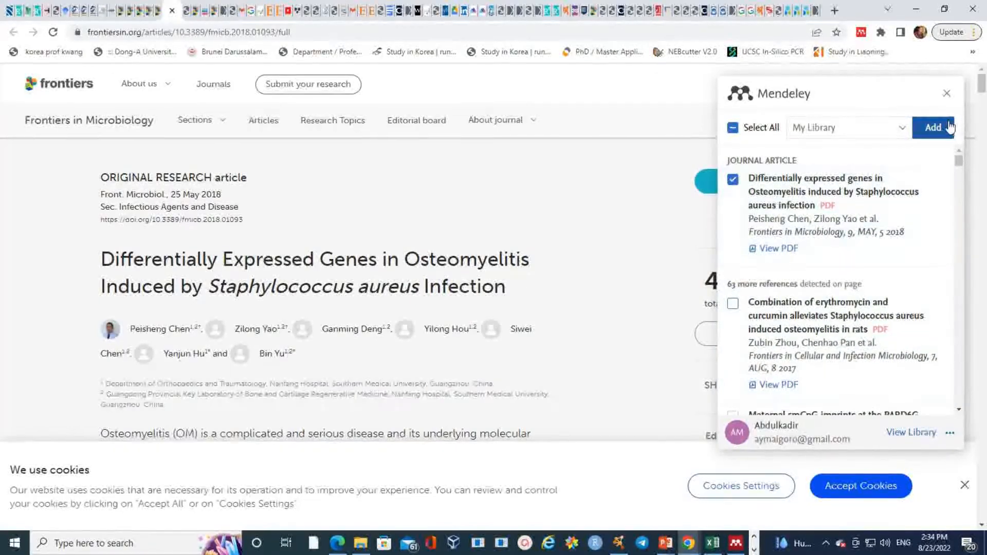
Step: Browse the collections list without choosing one, then add the osteomyelitis article and its PDF to My Library
click(905, 129)
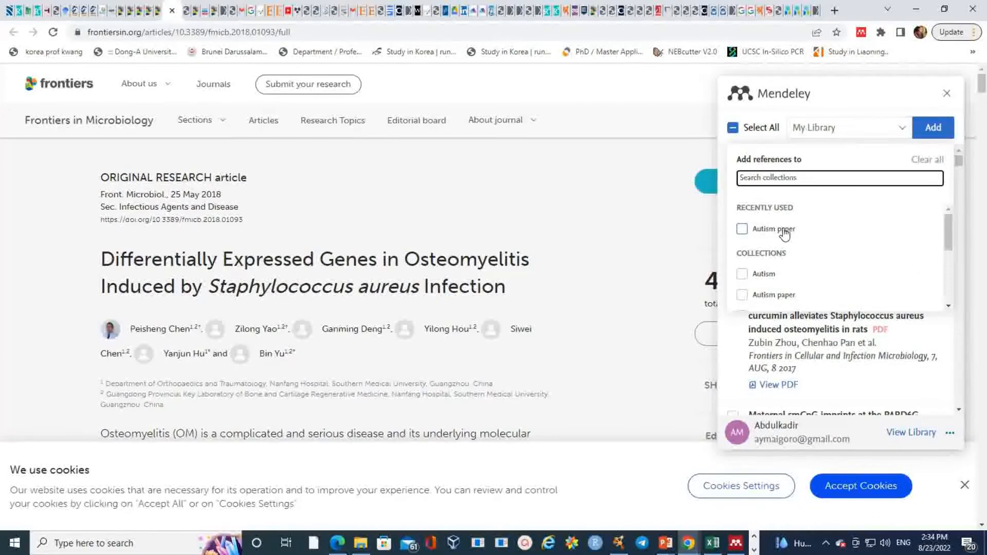
scroll(790, 250, down, 2)
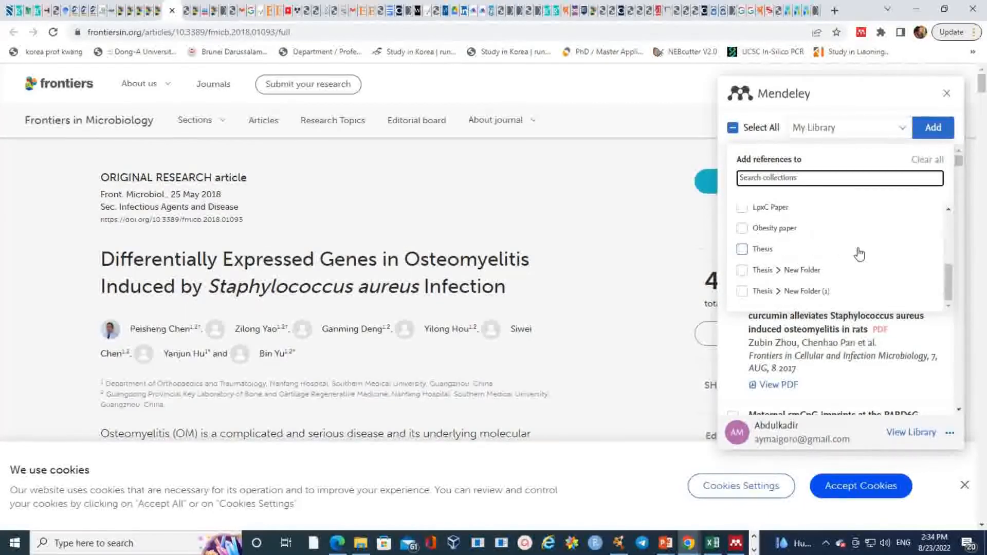
scroll(859, 254, down, 3)
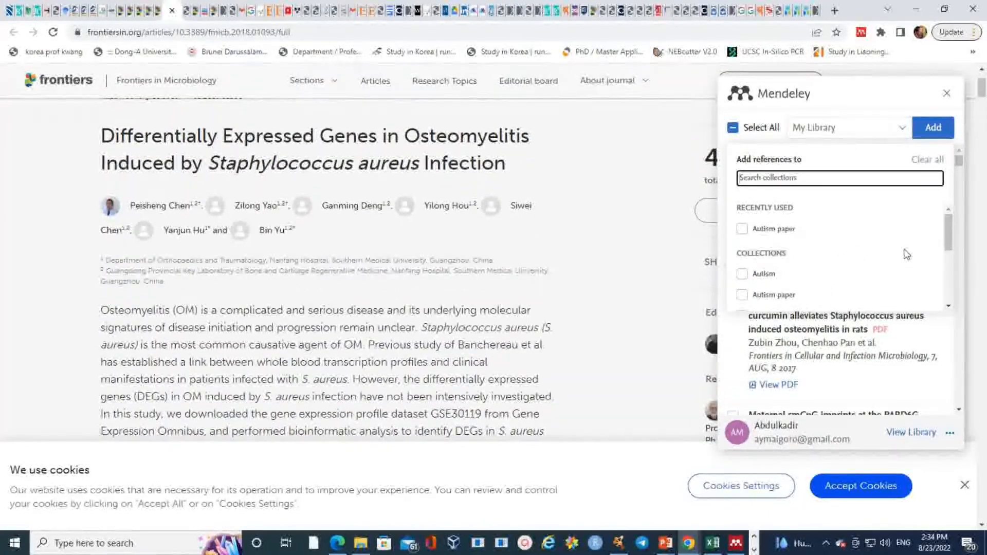
click(903, 128)
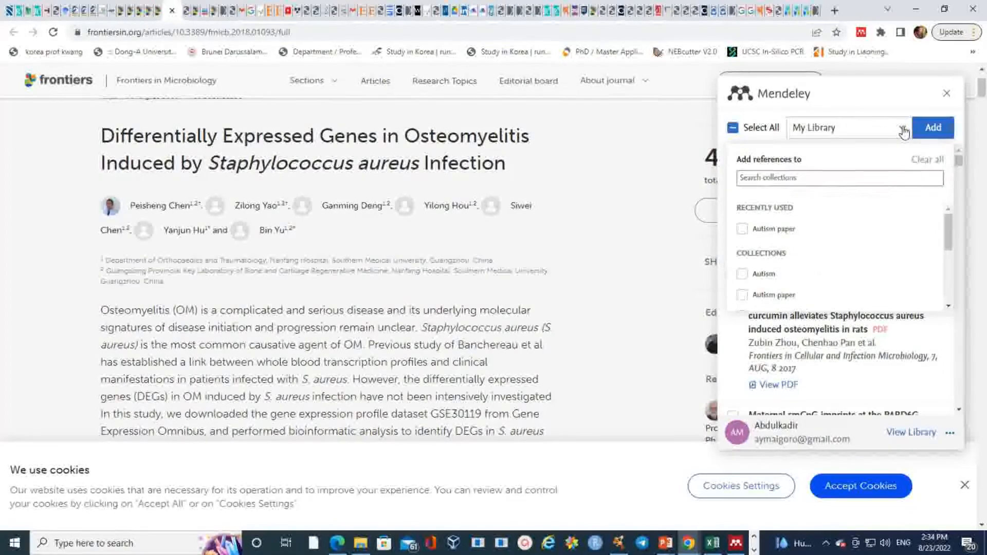
click(904, 128)
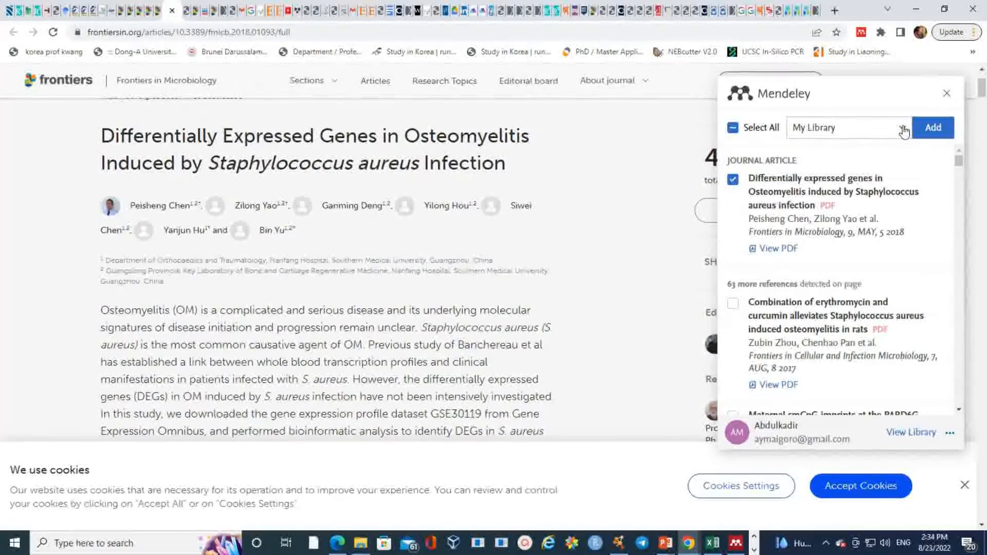
click(939, 129)
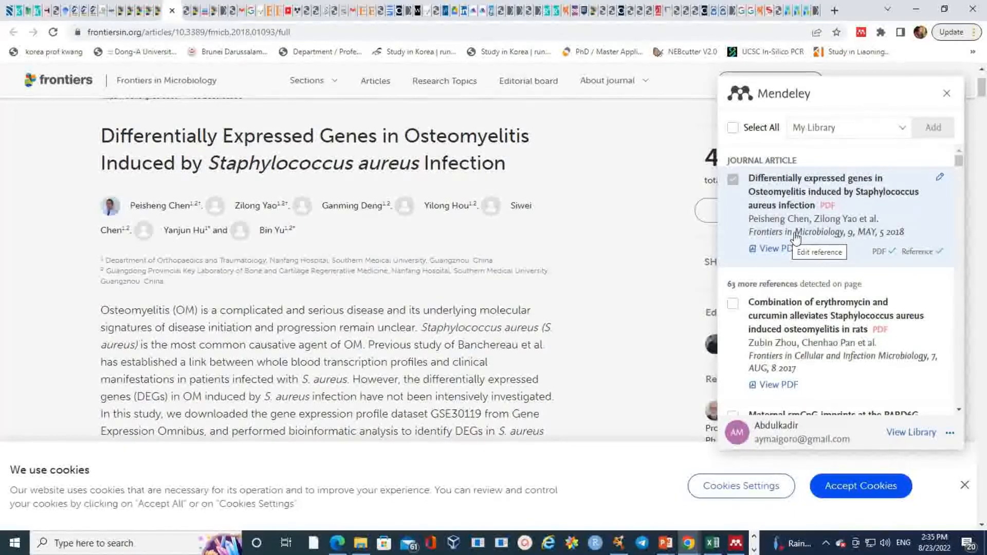
Step: Sync Mendeley Desktop, dismiss the download notice, and view the Recently Added documents
click(738, 548)
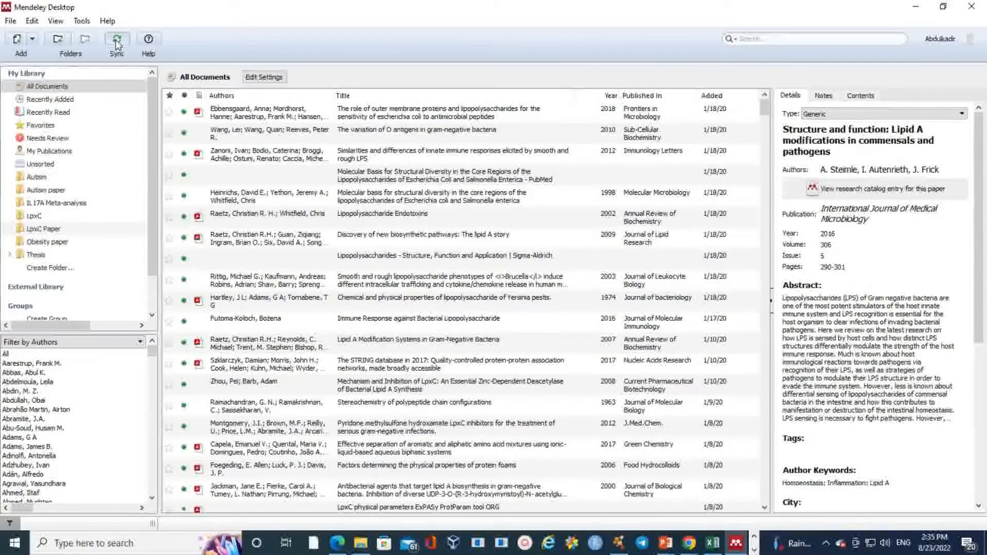
click(117, 41)
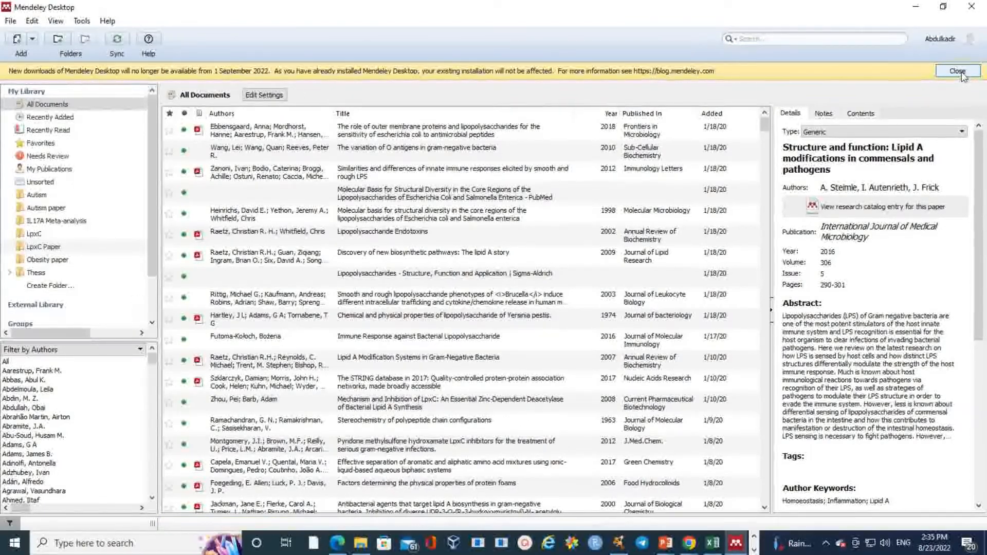
click(957, 71)
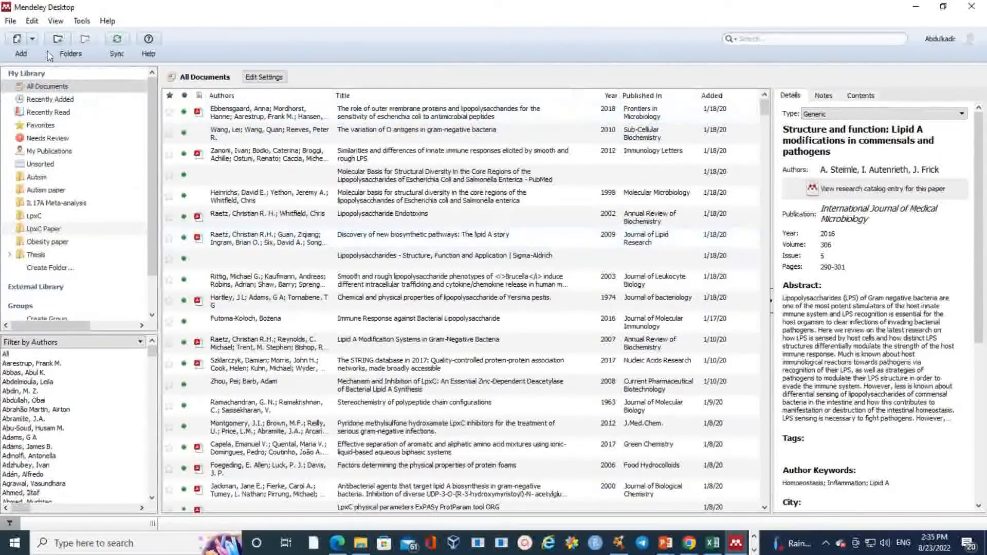
click(39, 103)
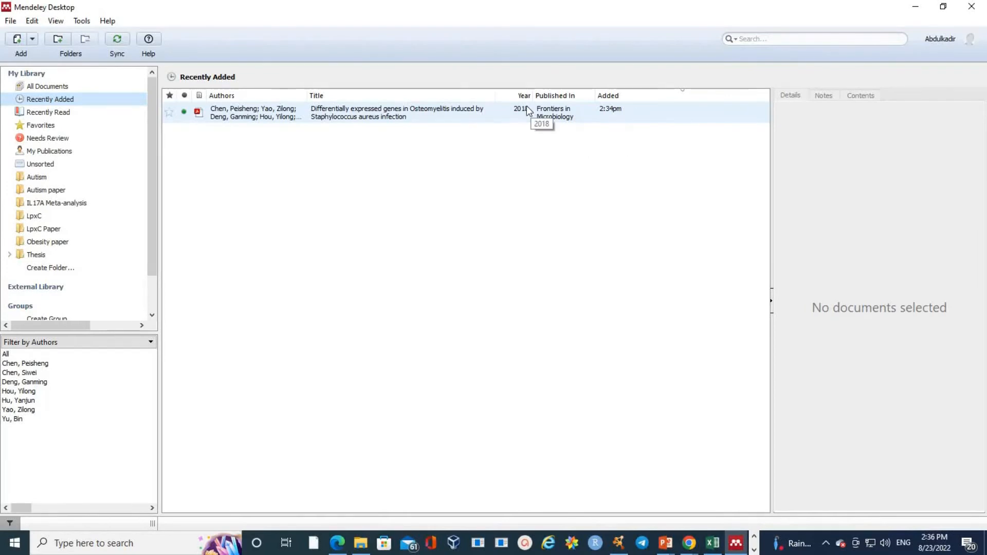
Step: Select the imported osteomyelitis paper and mark its details as correct
click(389, 113)
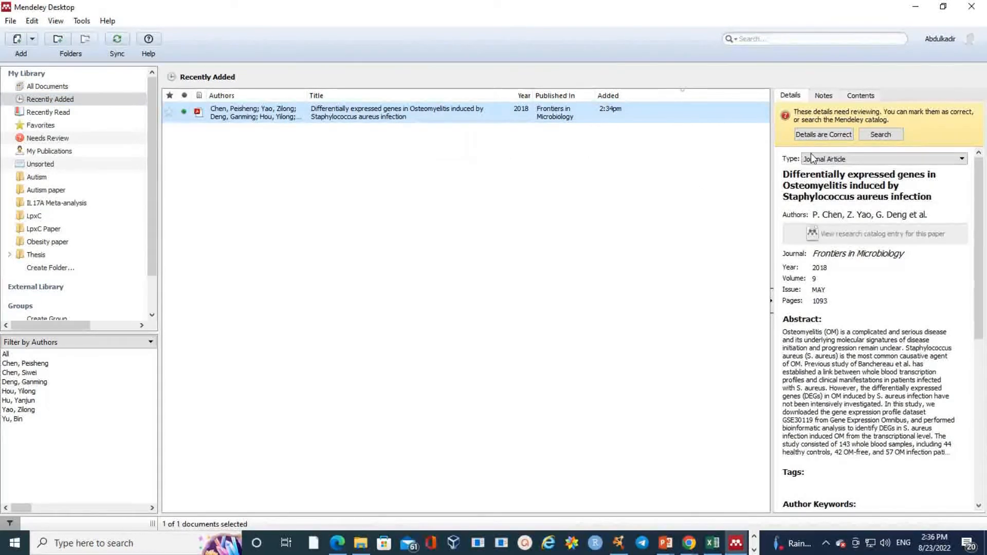
click(805, 135)
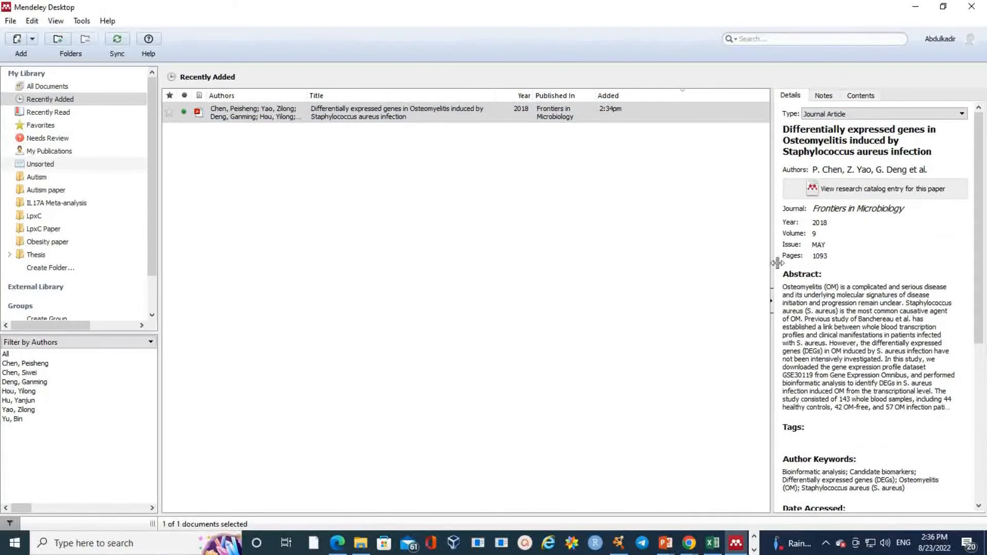
scroll(861, 325, down, 5)
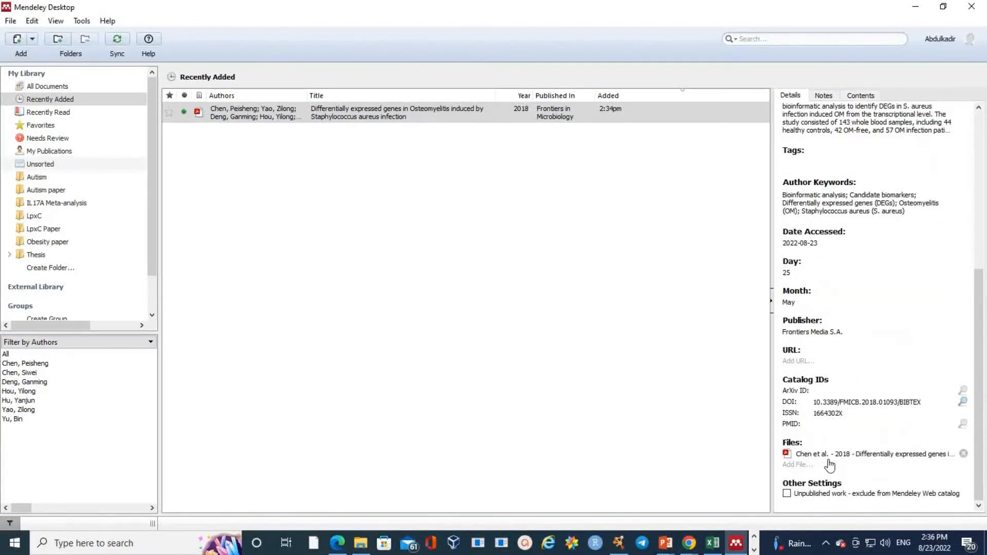
Step: Open the paper's attached 10-page PDF, page through it, then close it
click(801, 455)
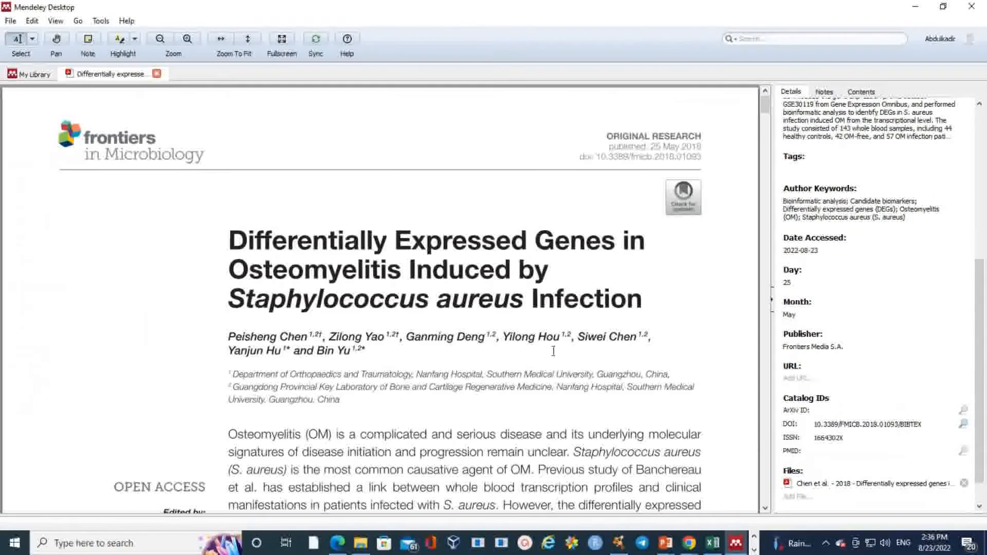
scroll(538, 308, down, 20)
scroll(539, 309, down, 20)
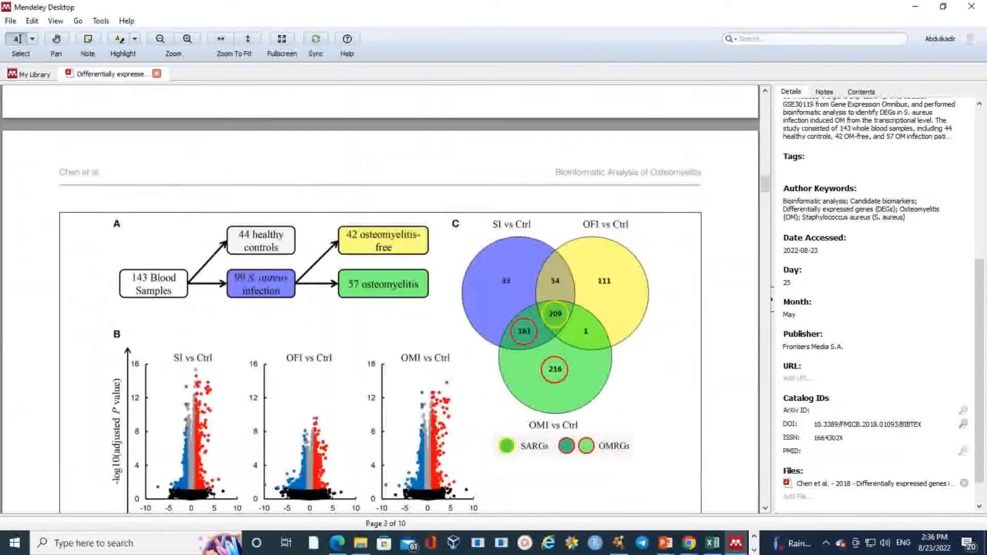
scroll(533, 306, up, 20)
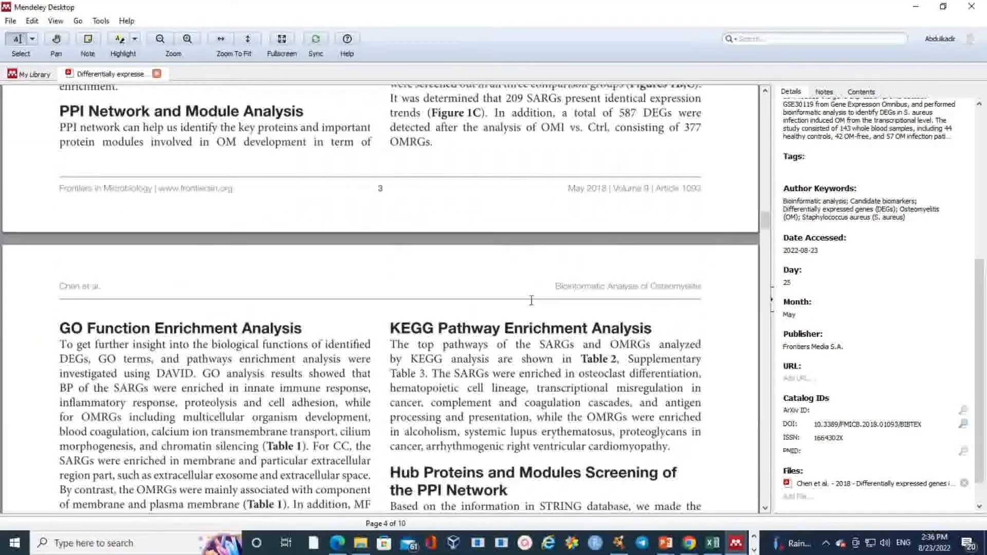
scroll(527, 292, up, 20)
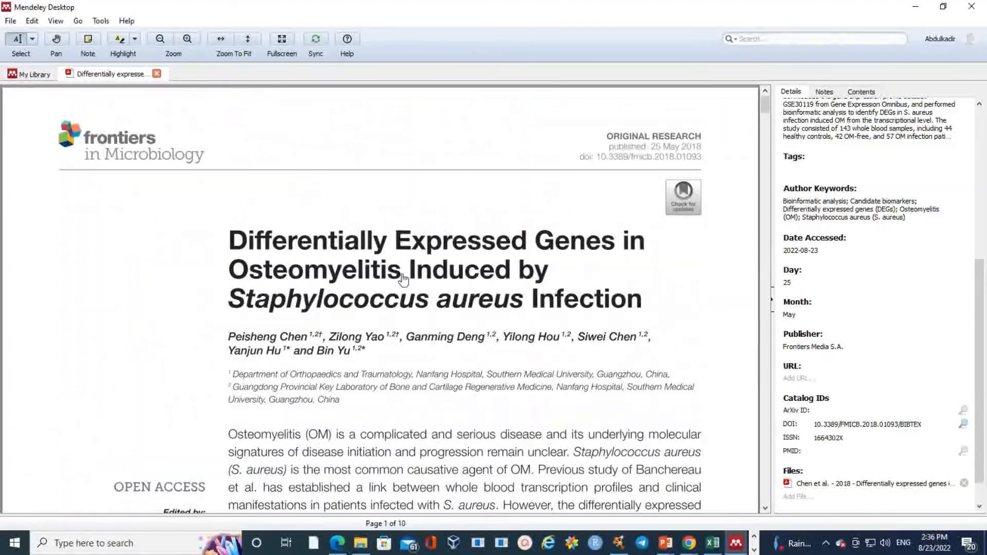
click(157, 75)
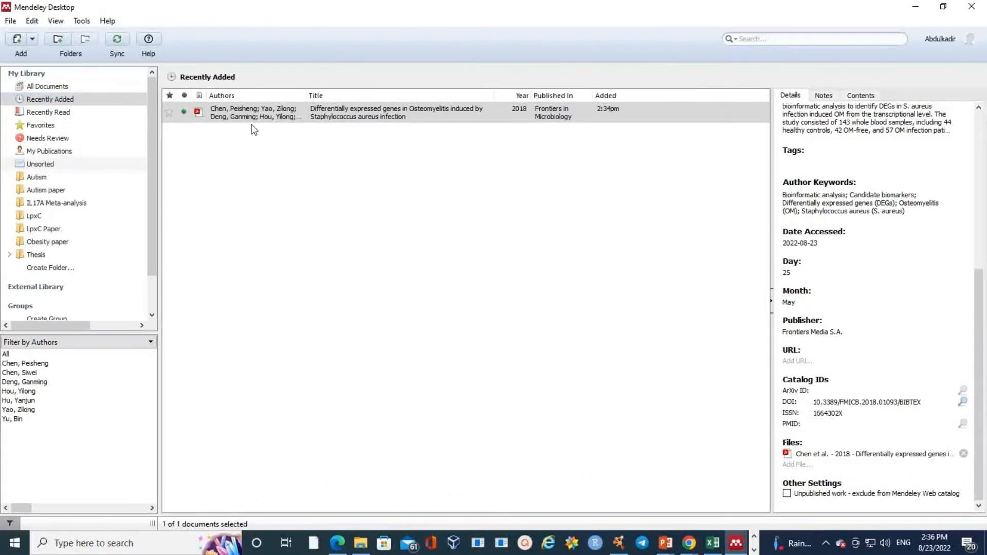
Step: In Document1, type 'Immunological imbalance' on the empty line and open Mendeley's Insert Citation search
click(754, 550)
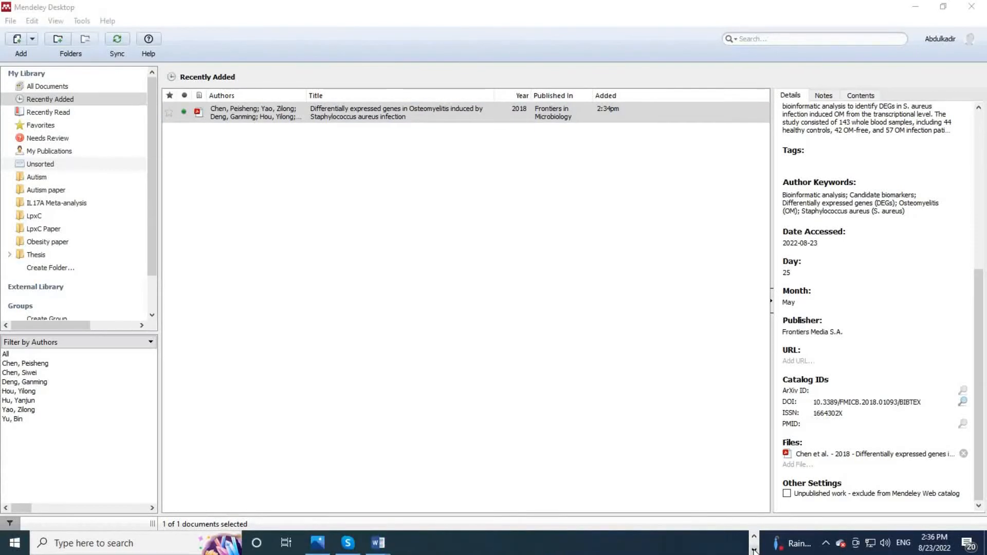
mouse_move(378, 543)
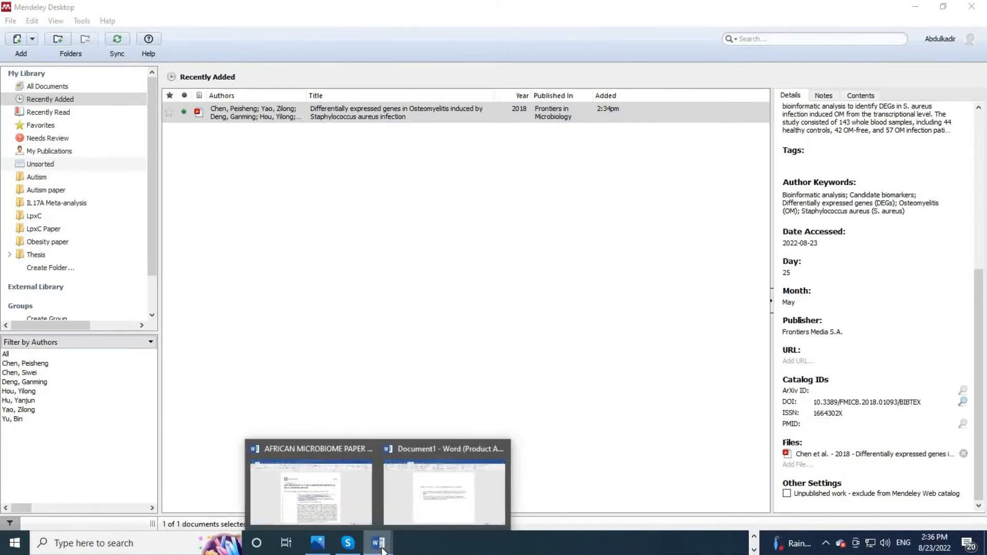
click(418, 514)
click(588, 237)
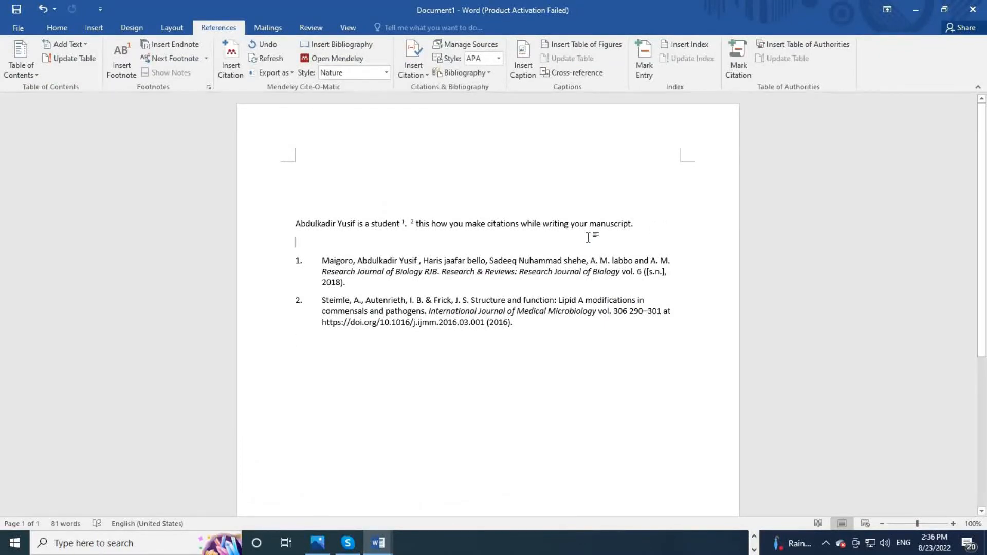
text(immunolog)
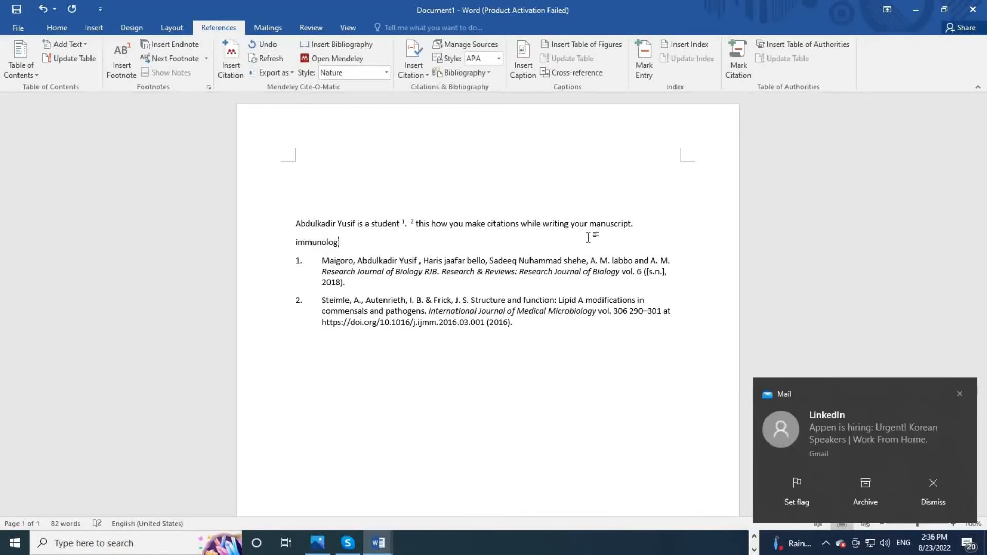
text(ical imbalance)
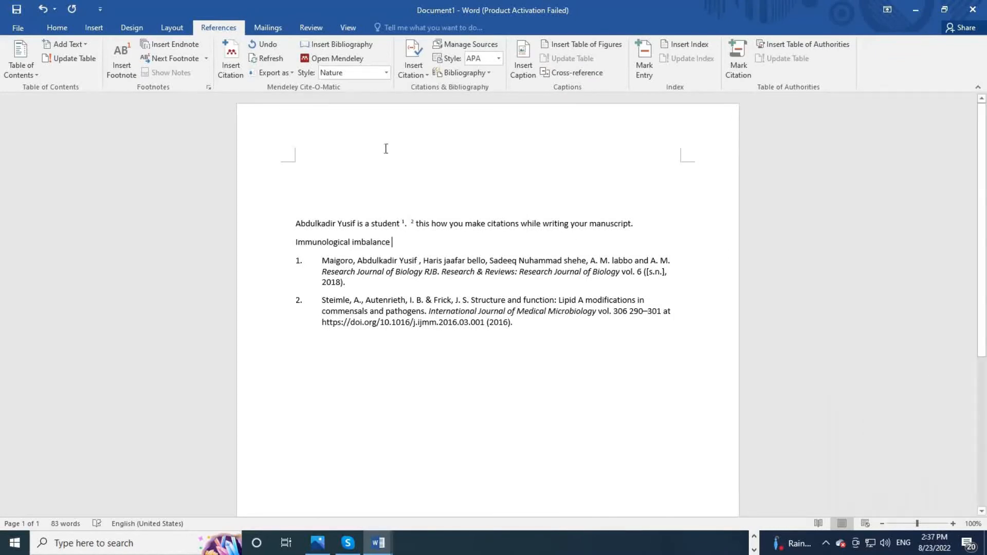
click(236, 63)
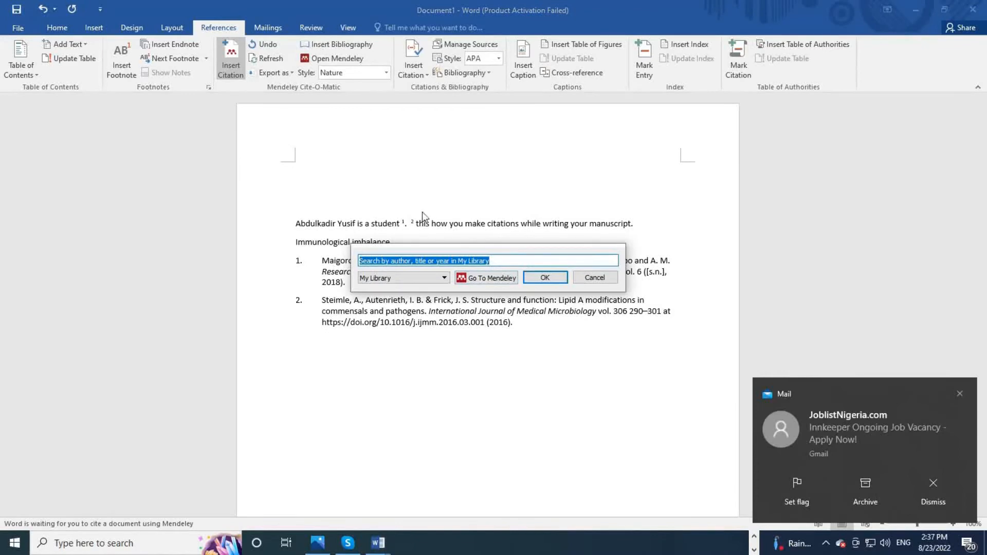
Step: Cite the Chen et al. 2018 osteomyelitis paper from the Mendeley library as reference 3
click(488, 278)
click(317, 113)
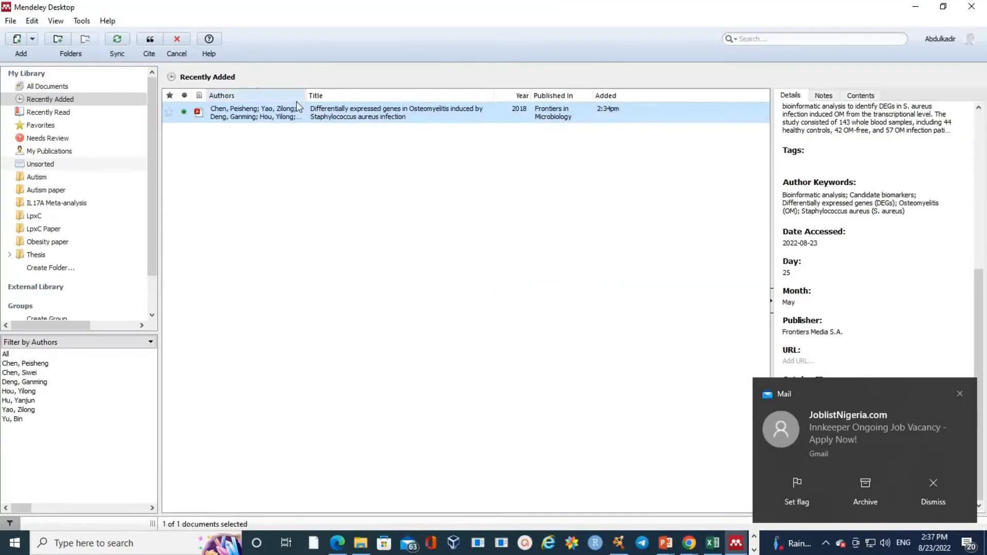
click(149, 40)
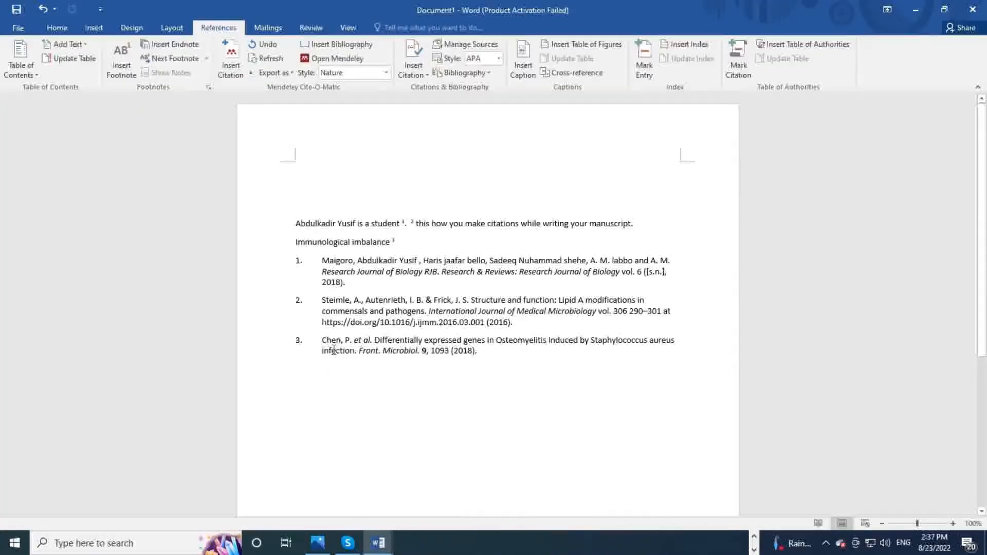
Step: Select the third reference and then the whole three-entry bibliography
drag(321, 340, 386, 343)
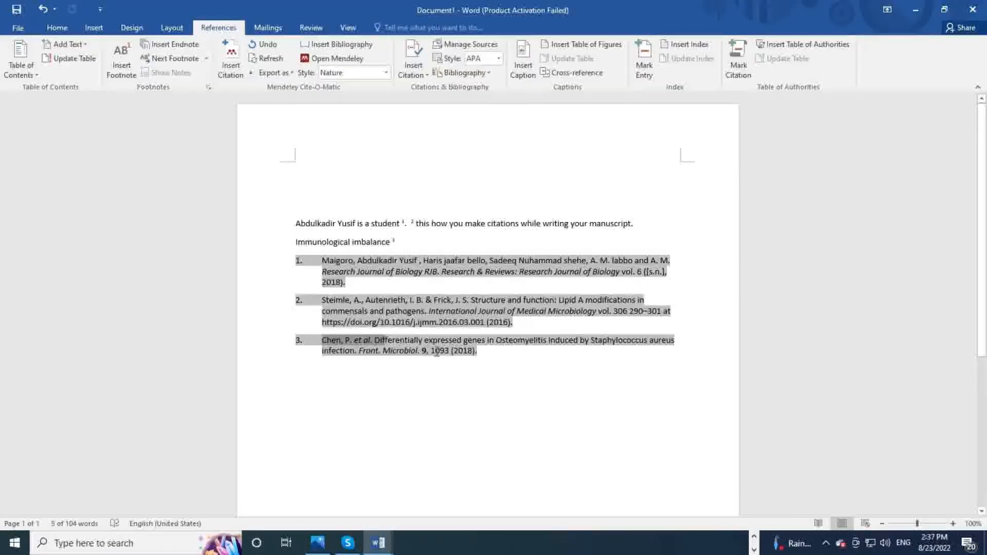
drag(448, 351, 486, 350)
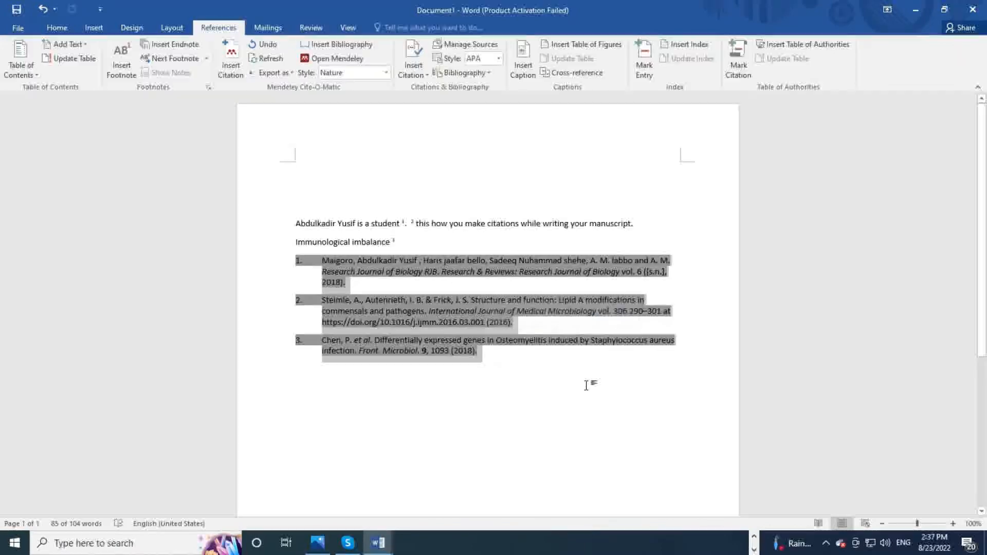
click(754, 536)
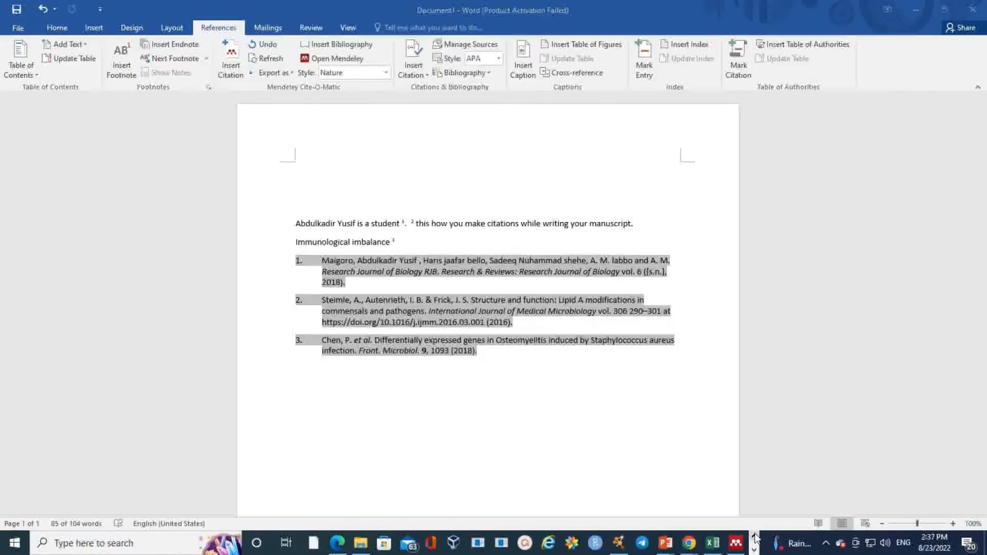
Step: Switch to the Gamji Mendeley deck and briefly present slide 7, 'Make some practice', full screen
mouse_move(666, 543)
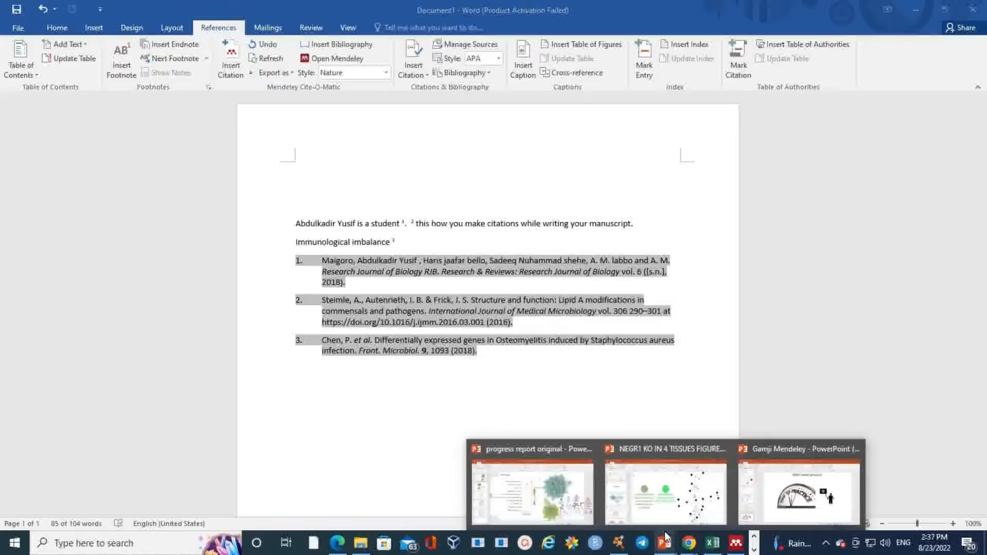
click(778, 499)
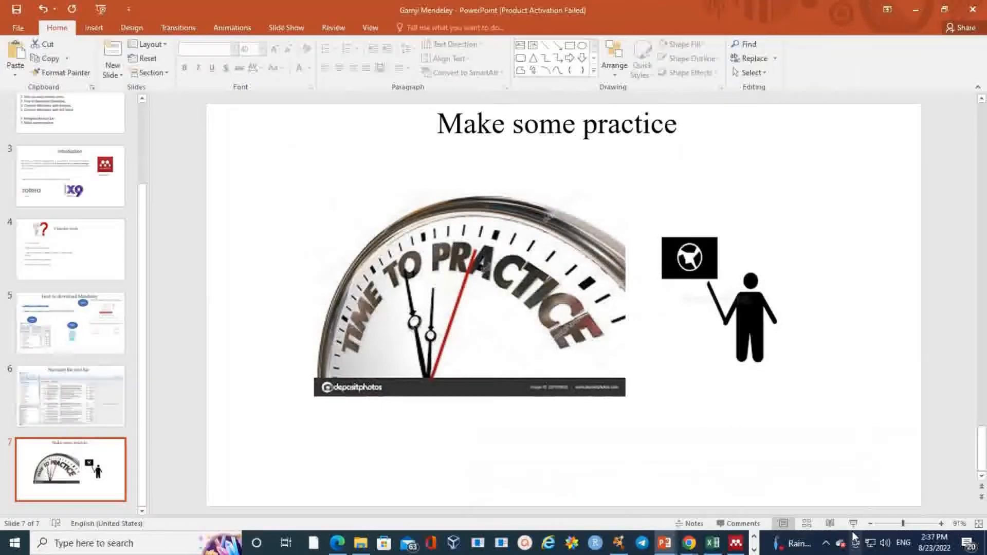
click(853, 525)
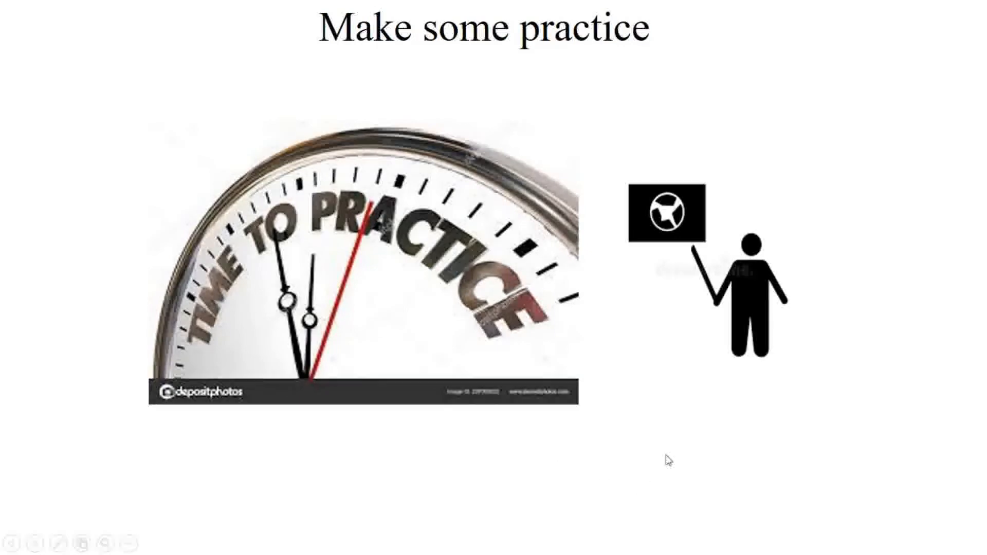
key(Escape)
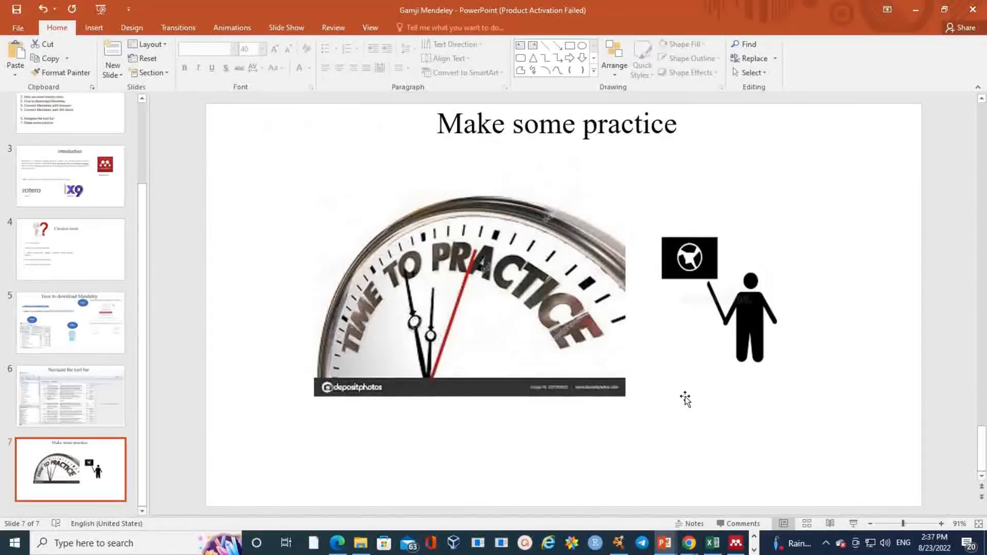
click(827, 544)
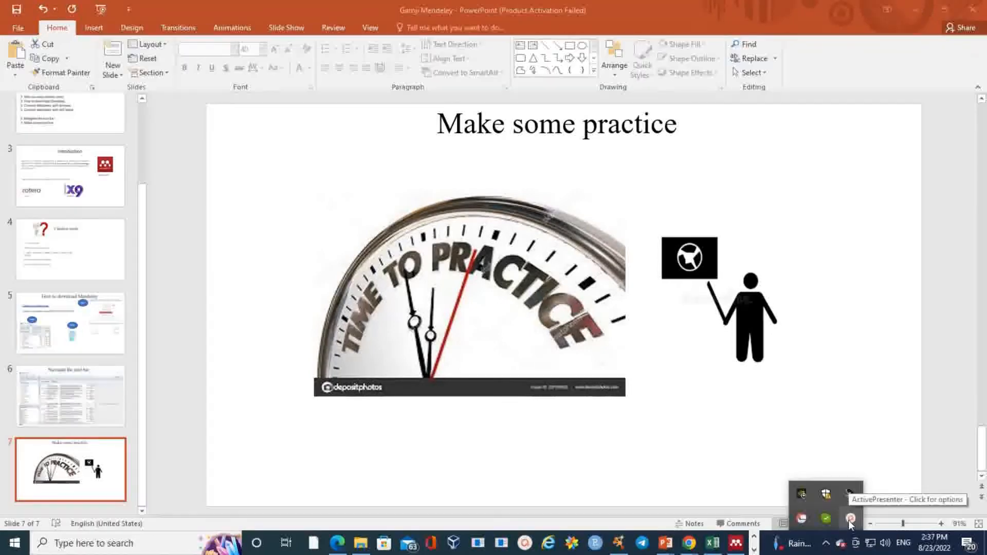